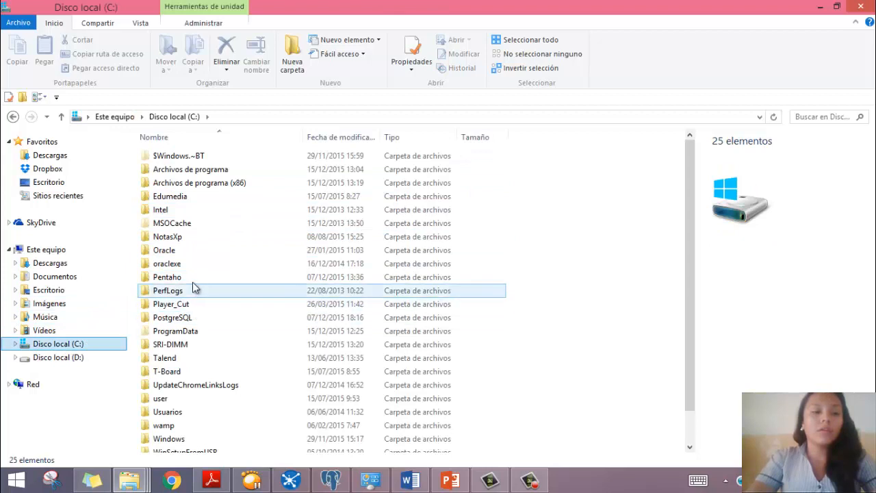
Locate Spoon.bat in the Pentaho > design-tools > data-integration folder on drive C and switch to the running Spoon window
double_click(193, 277)
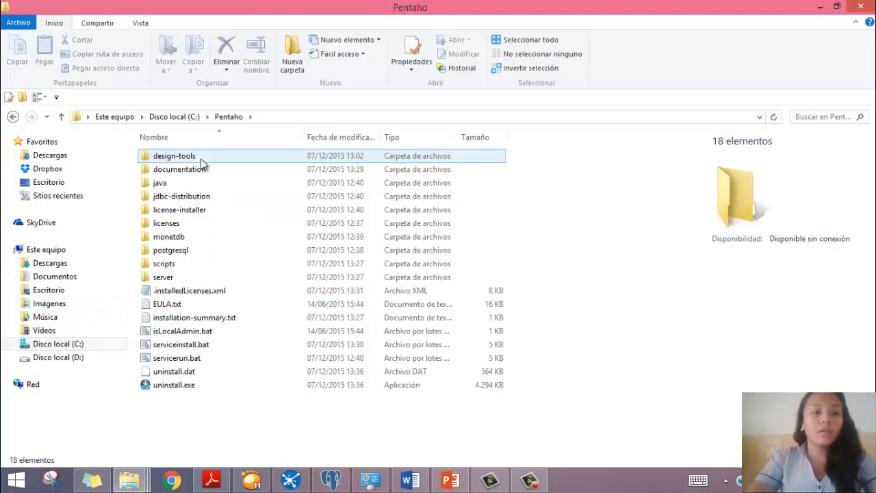
double_click(199, 158)
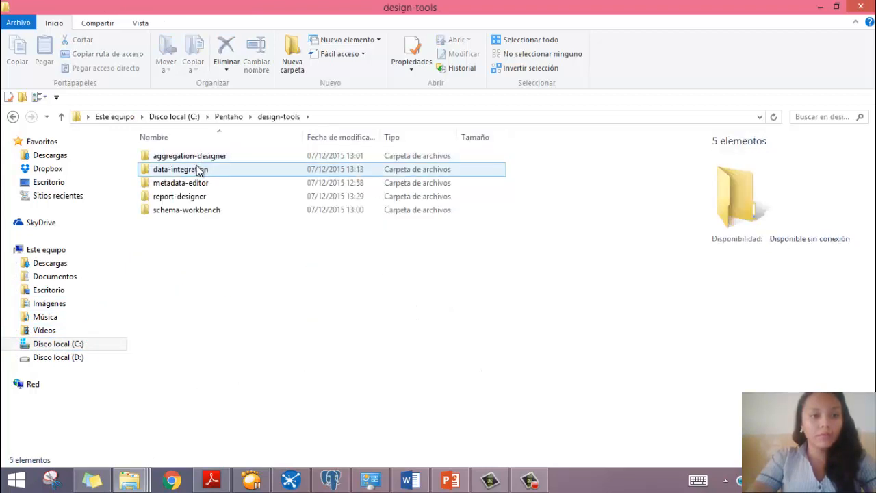
double_click(198, 169)
scroll(221, 321, down, 8)
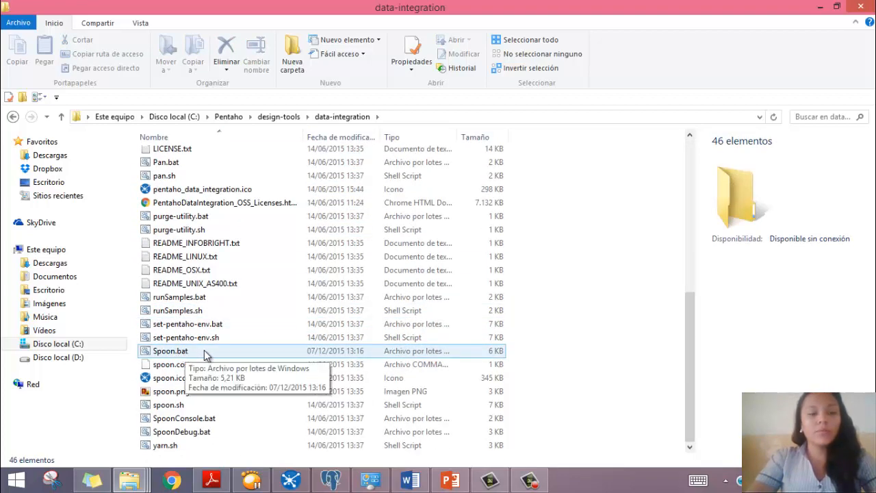
click(303, 485)
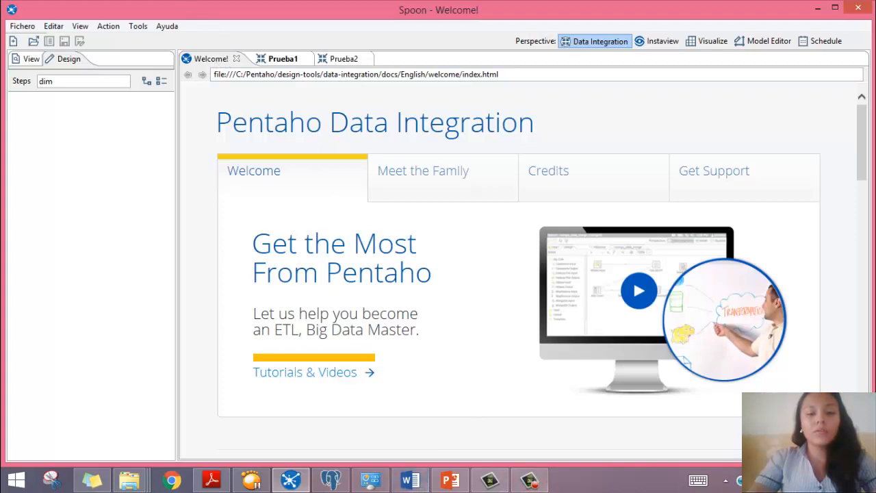
Show the desktop and open the ERP folder inside the pentaho folder
click(534, 484)
click(873, 485)
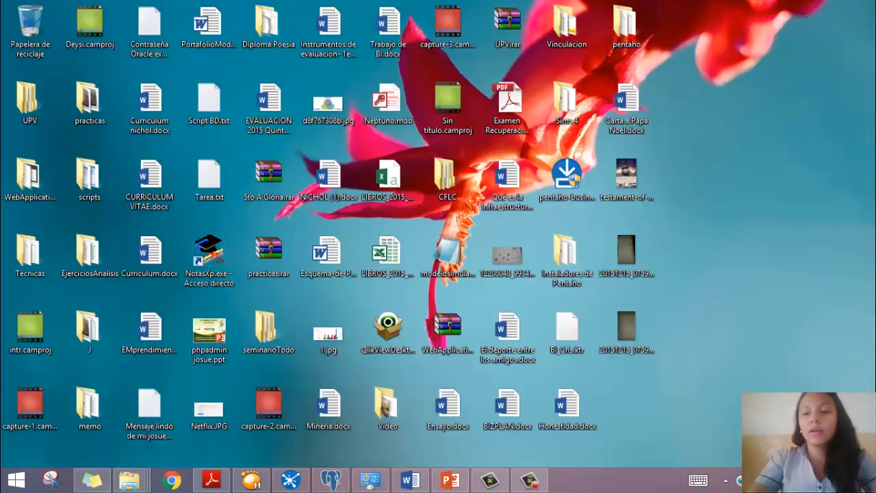
double_click(626, 24)
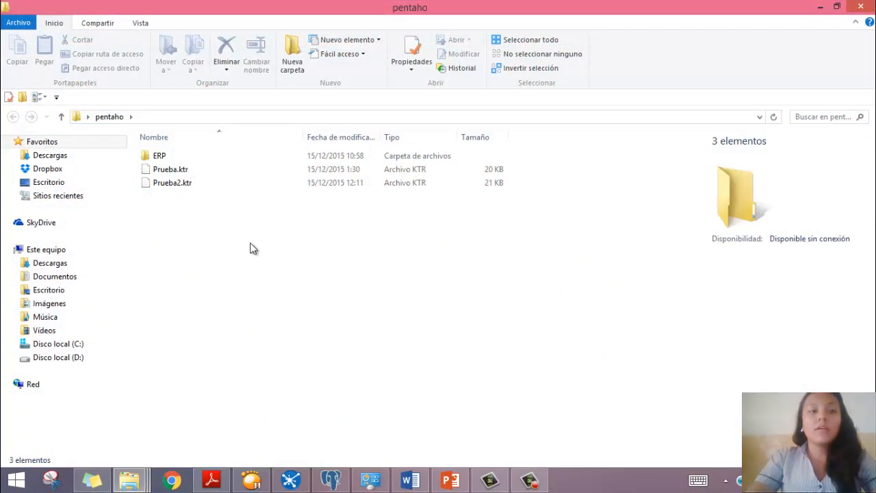
click(201, 159)
double_click(200, 163)
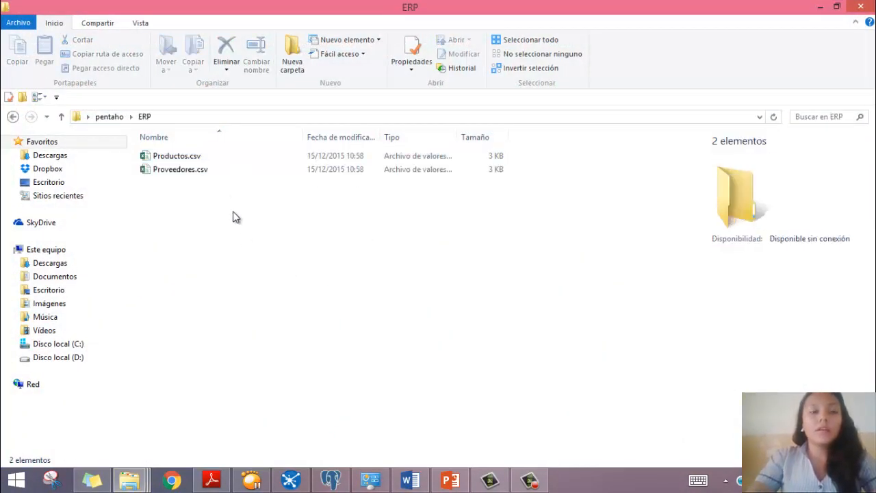
Review the source files Productos.csv and Proveedores.csv in the ERP folder
click(190, 158)
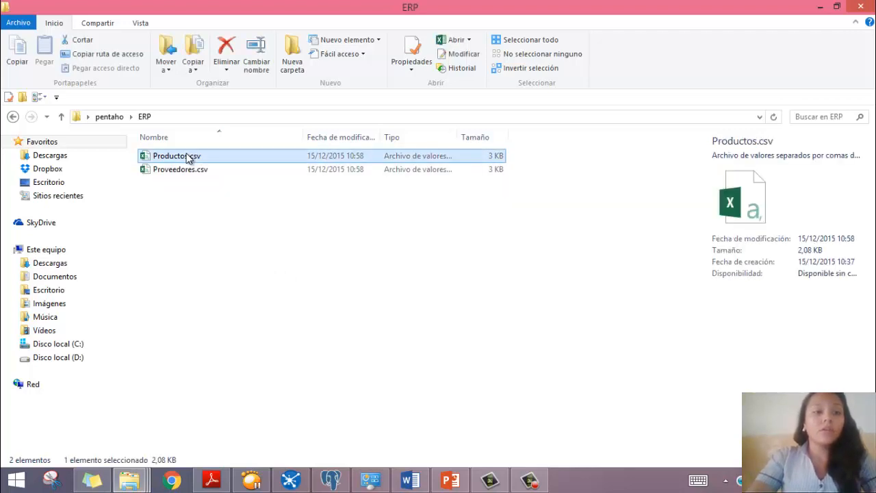
click(186, 170)
click(186, 159)
click(188, 172)
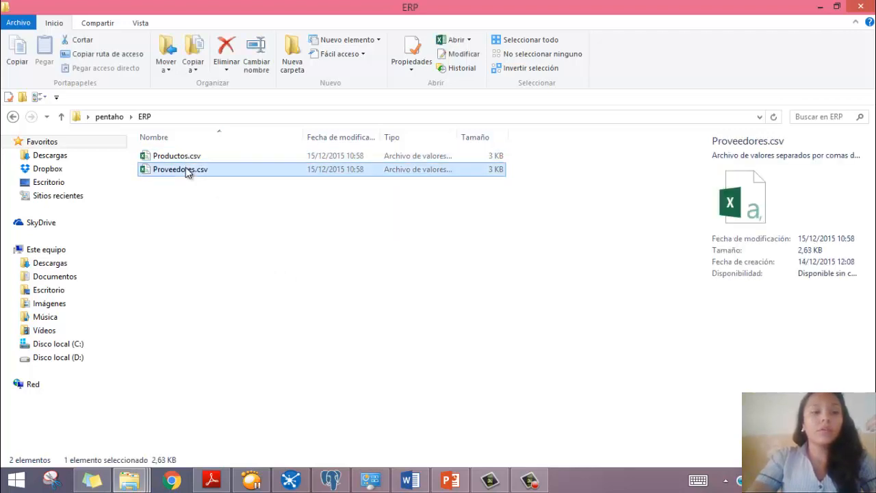
click(188, 158)
click(190, 171)
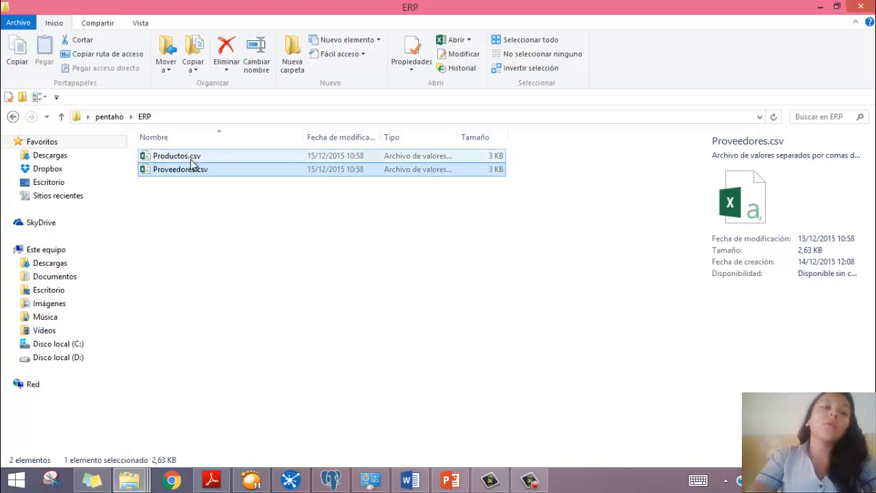
click(191, 158)
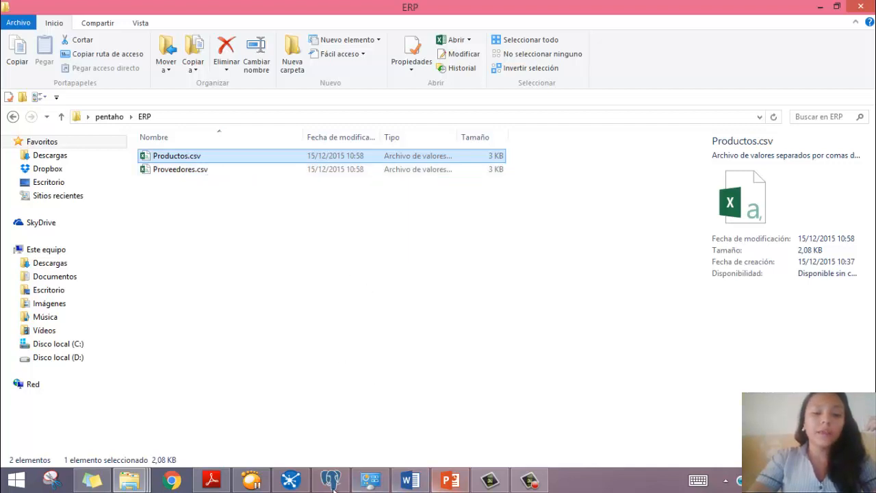
Switch to Spoon and create a new transformation
click(290, 484)
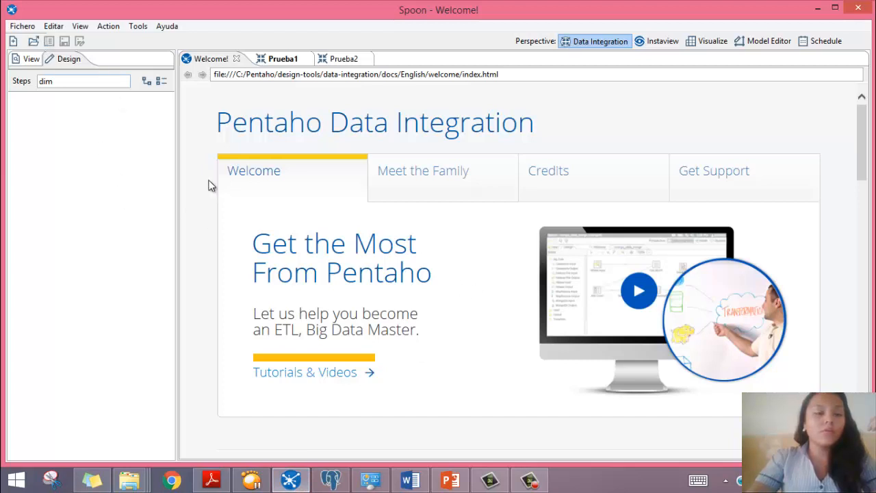
click(25, 30)
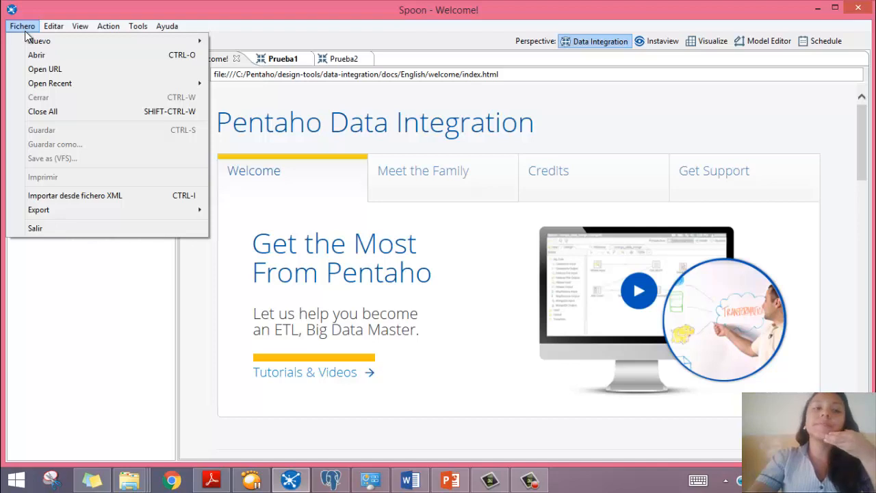
mouse_move(26, 38)
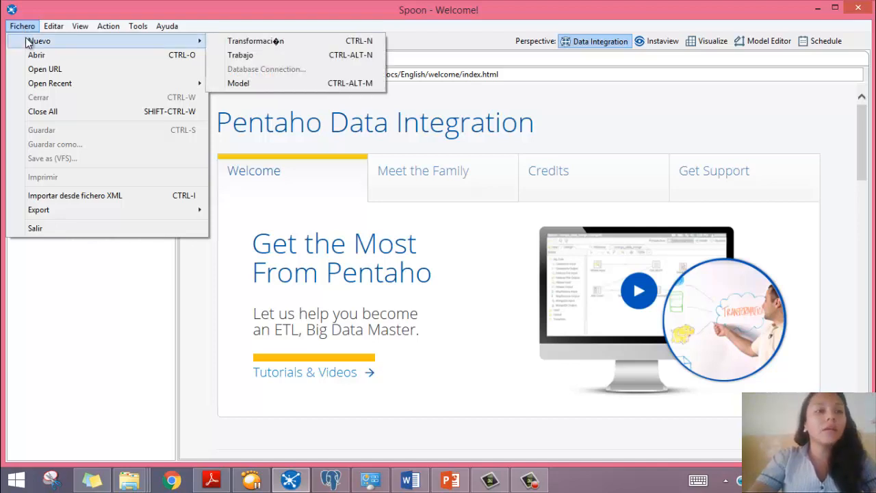
click(233, 41)
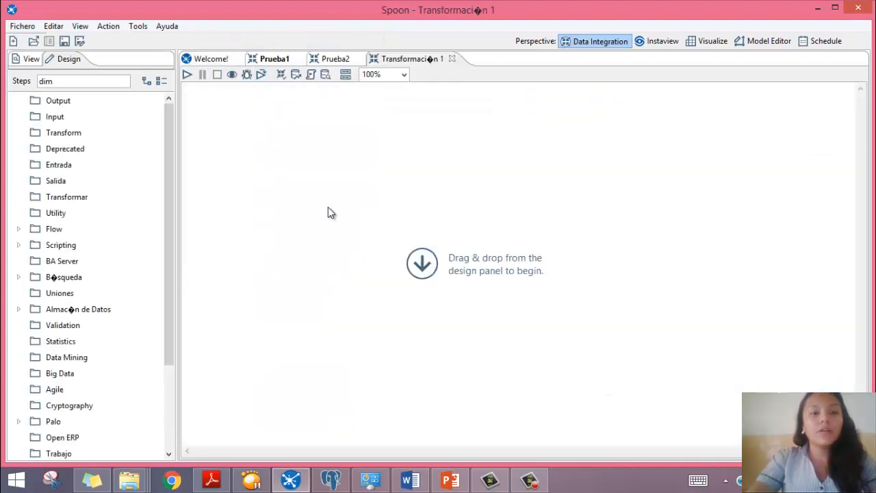
Switch to pgAdmin III and create a database named ProETL on the PostgreSQL 9.2 server
click(336, 482)
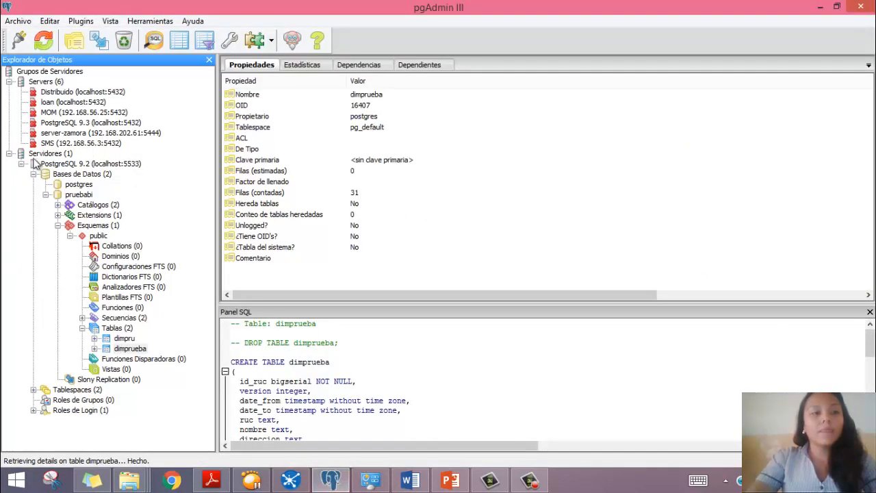
click(36, 155)
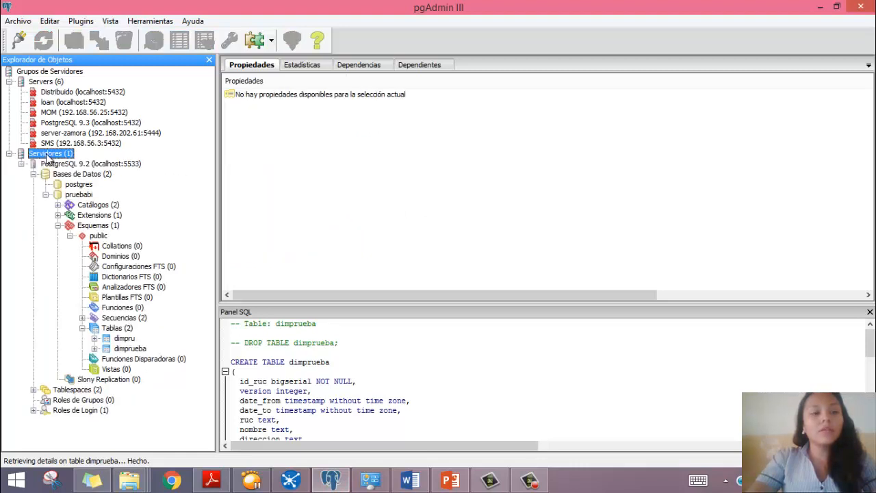
click(67, 165)
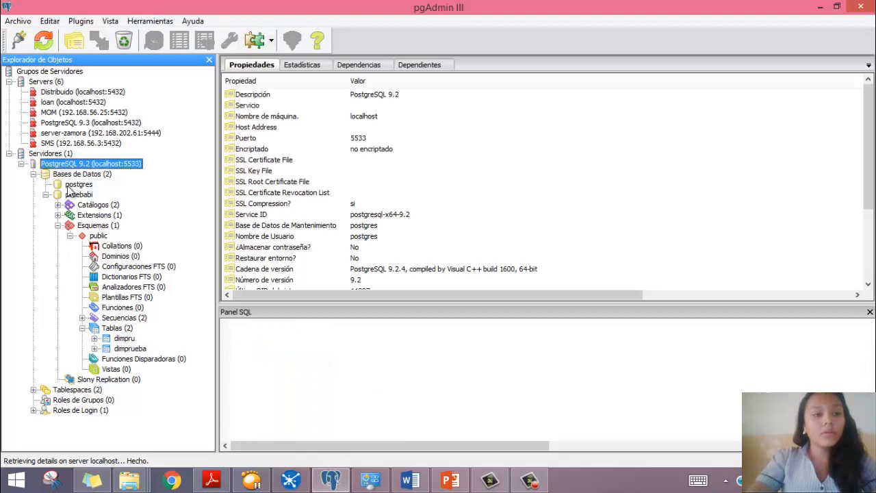
right_click(78, 175)
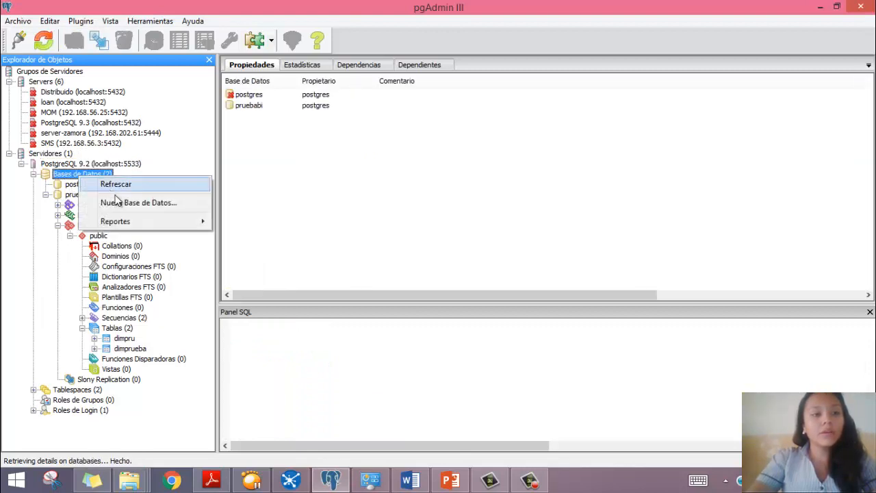
click(123, 203)
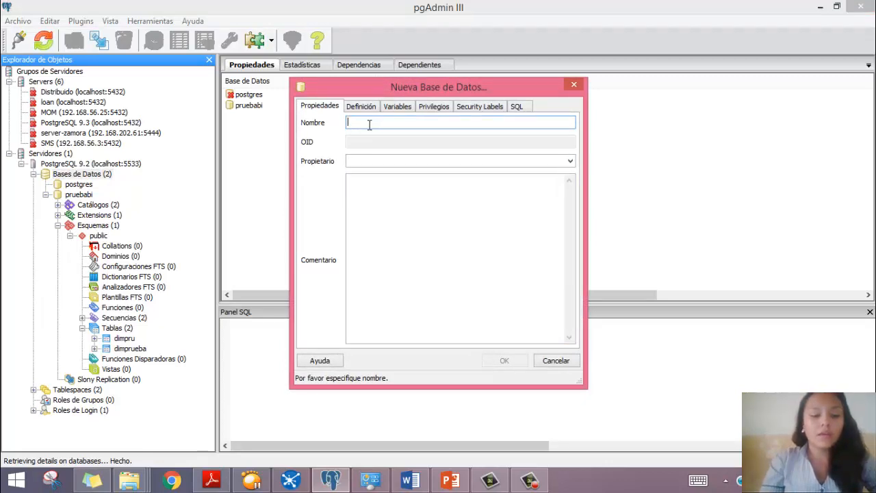
text(Proce)
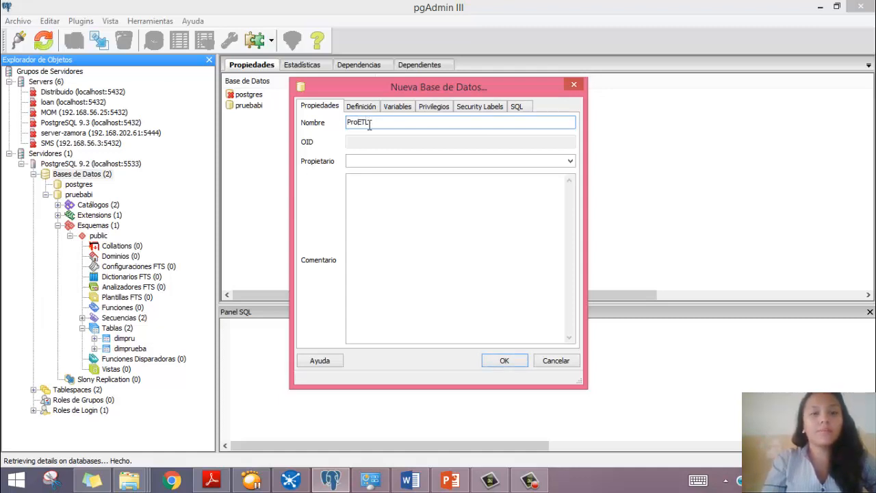
click(504, 361)
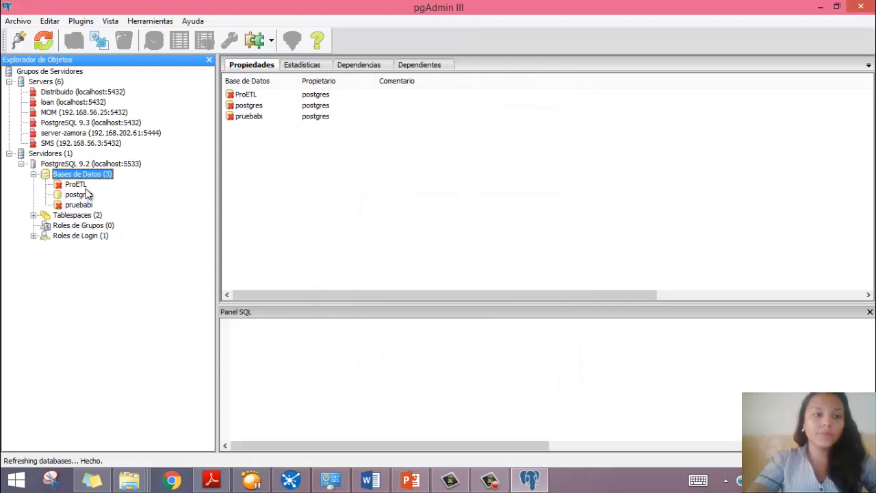
Examine the tables in the ProETL database's public schema, then collapse the database tree
click(74, 185)
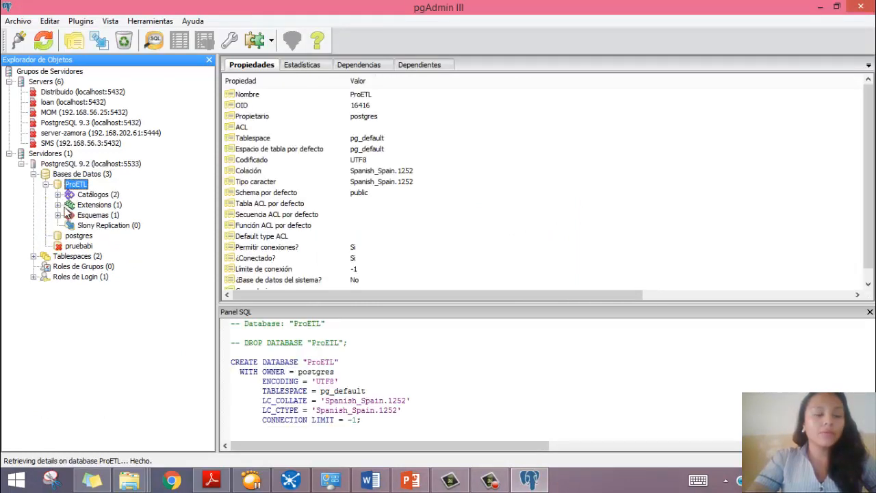
click(58, 214)
click(70, 225)
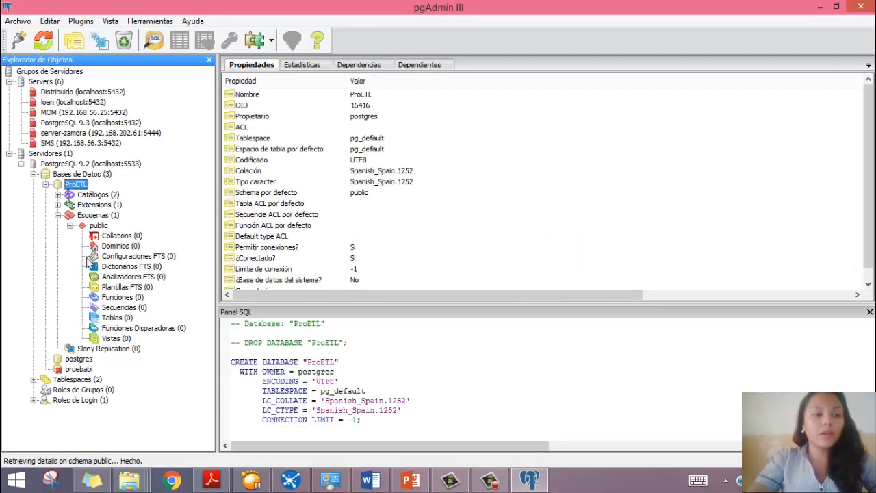
click(117, 319)
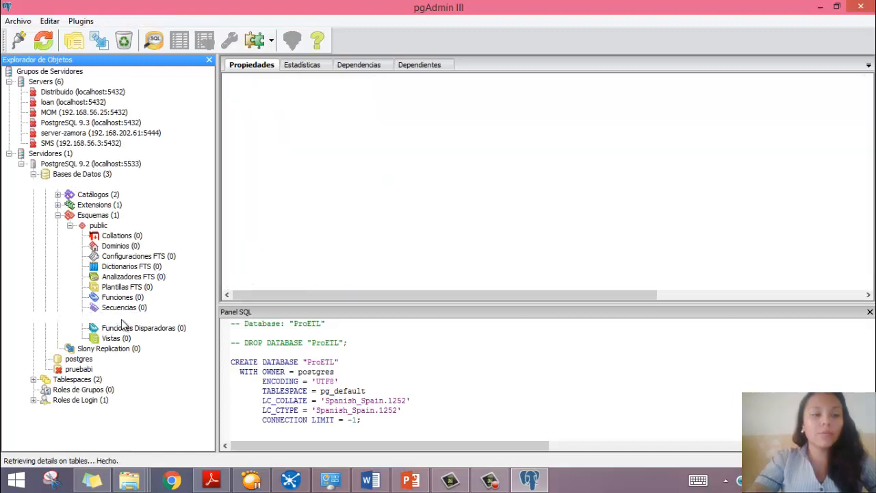
click(45, 184)
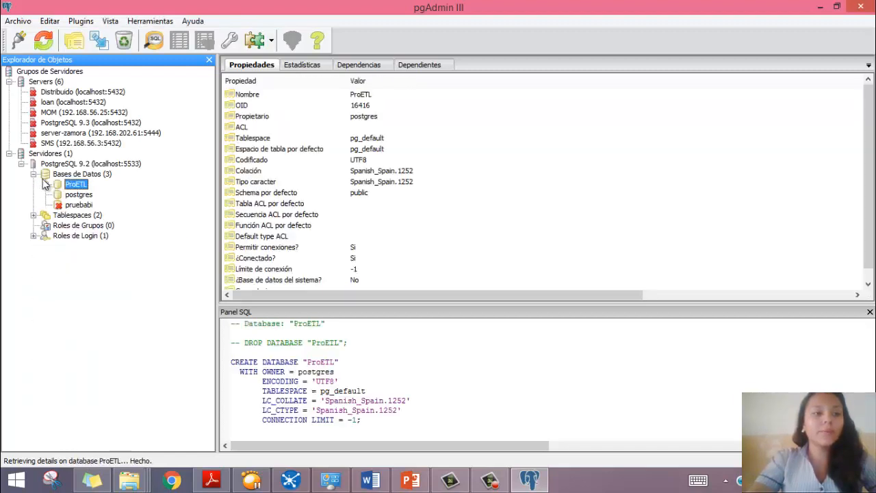
click(33, 174)
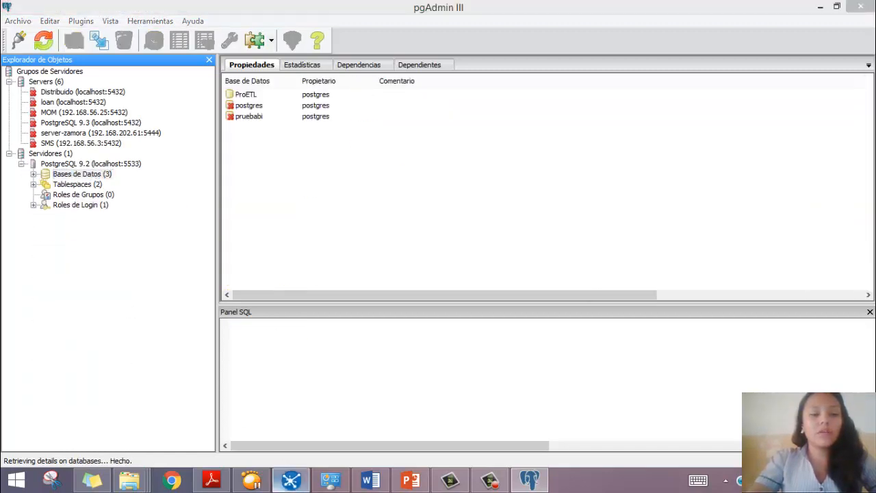
Switch back to Spoon and look over the step categories available for the new transformation
click(287, 481)
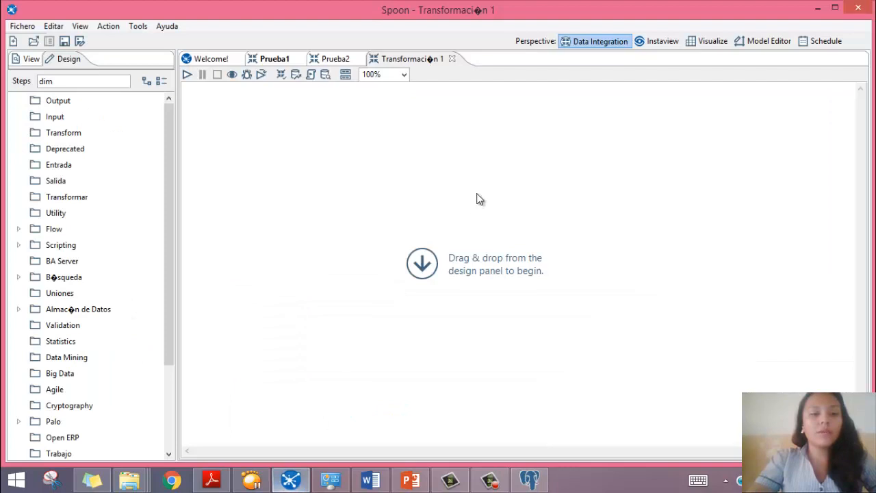
click(22, 26)
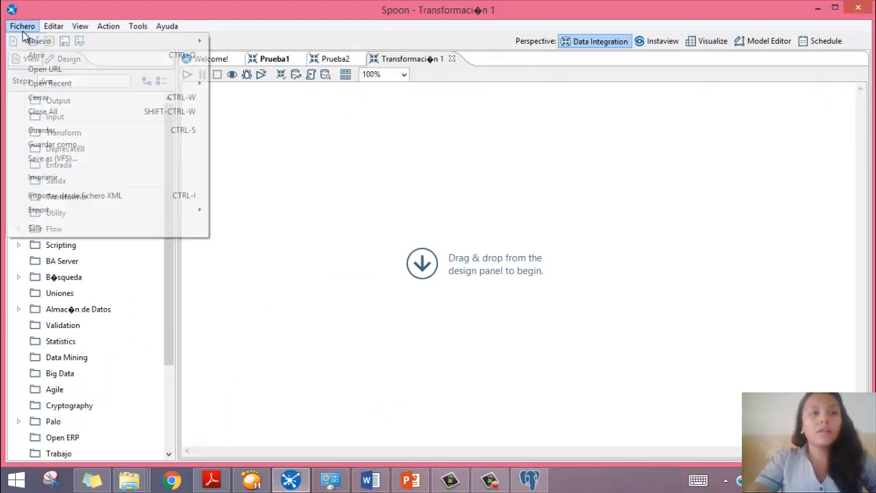
click(297, 204)
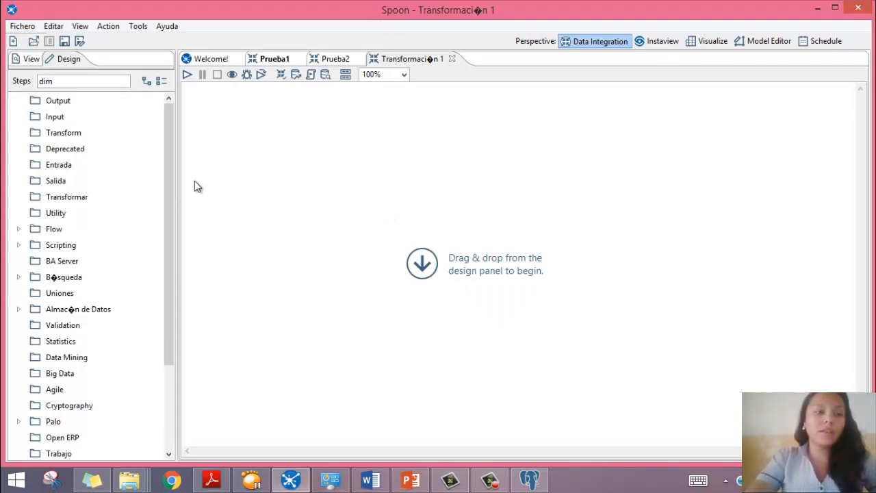
drag(172, 150, 171, 129)
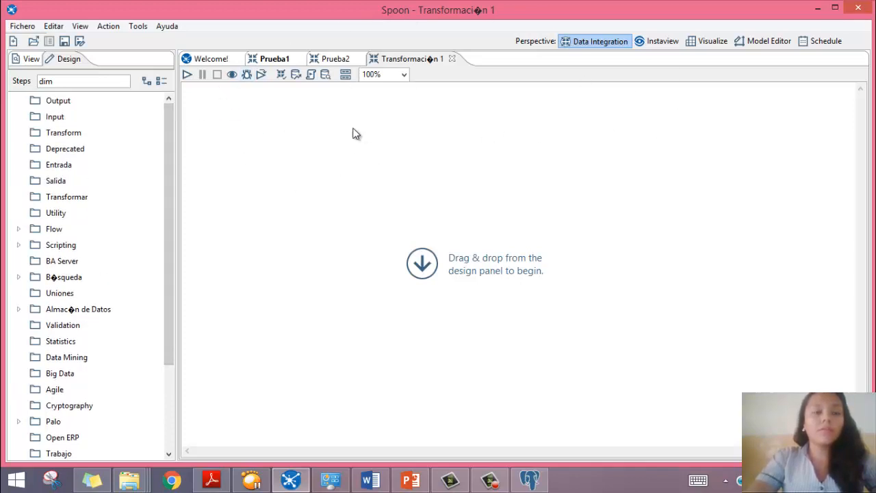
drag(171, 133, 170, 157)
Clear the step search filter and place a CSV file input step from the Entrada category on the transformation canvas
click(34, 134)
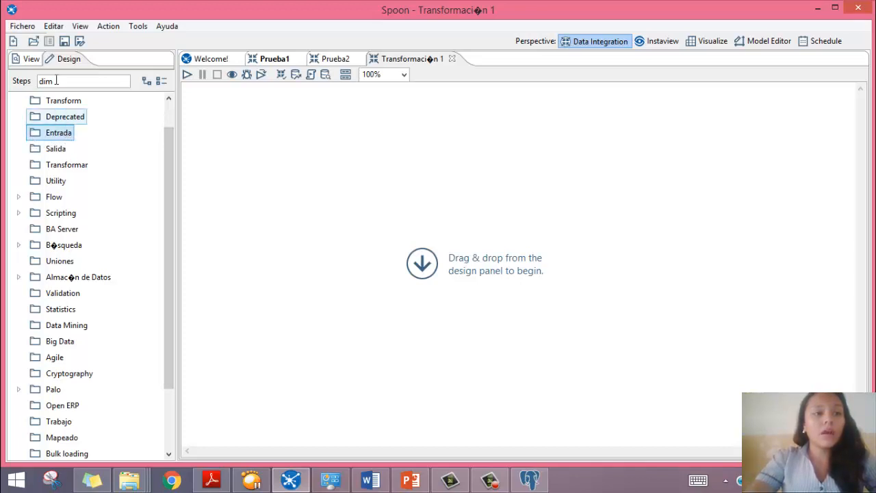
key(BackSpace)
key(BackSpace)
key(BackSpace)
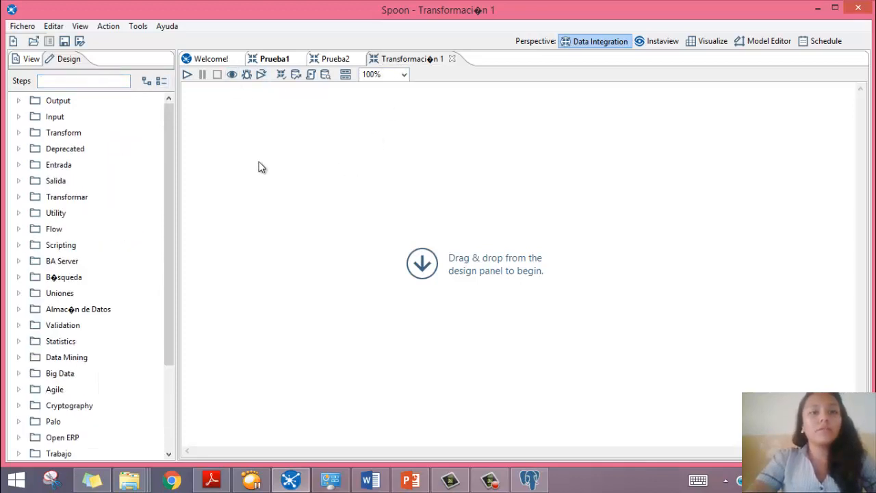
double_click(46, 164)
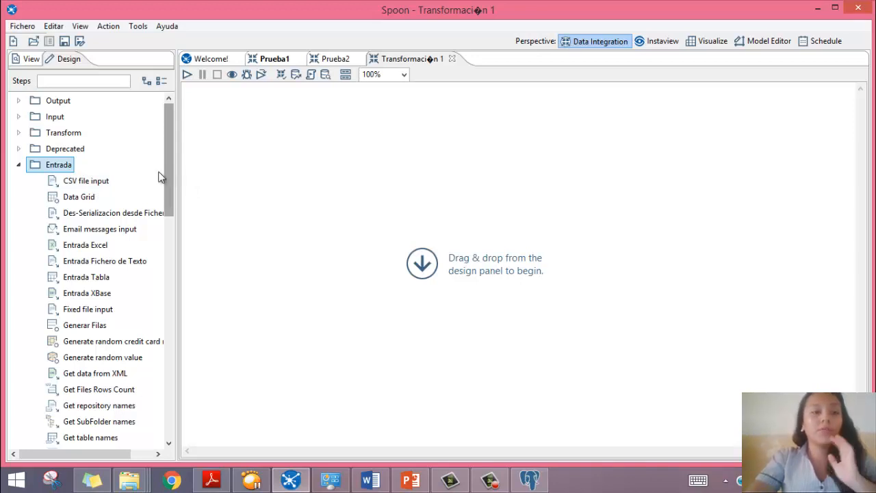
drag(88, 181, 268, 215)
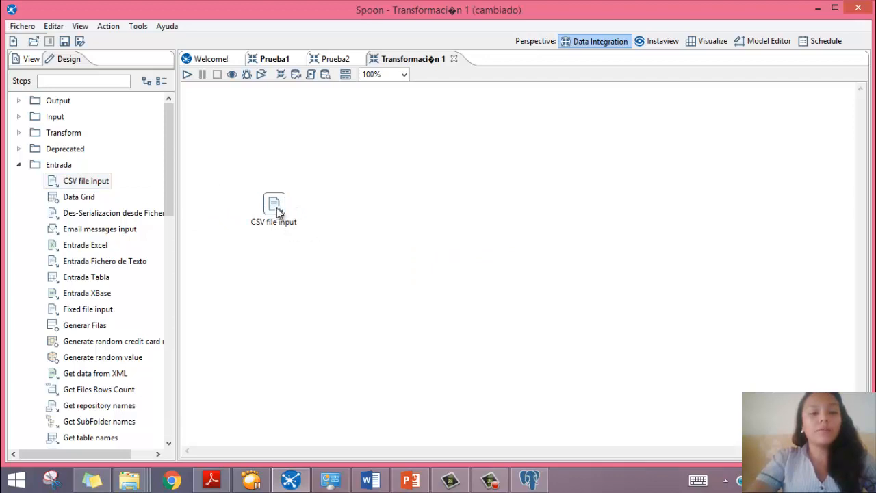
Open the CSV file input step's settings and load Proveedores.csv from the ERP folder as its source file
click(278, 212)
double_click(275, 203)
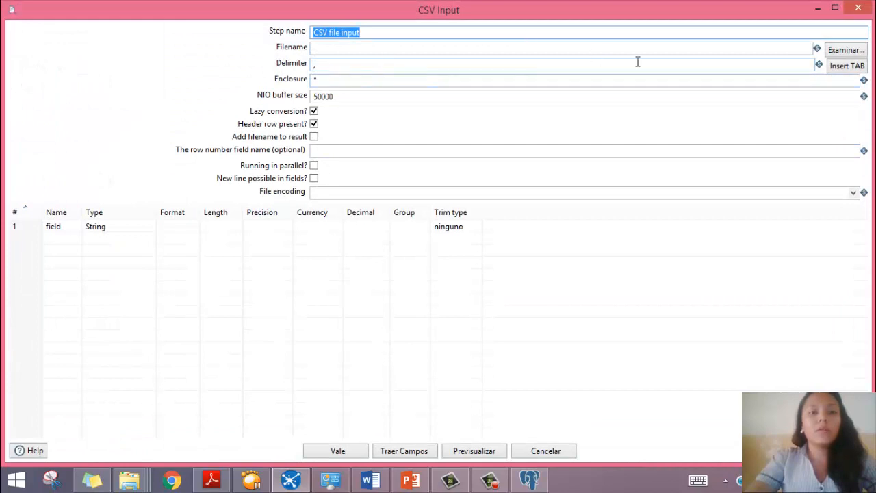
click(846, 51)
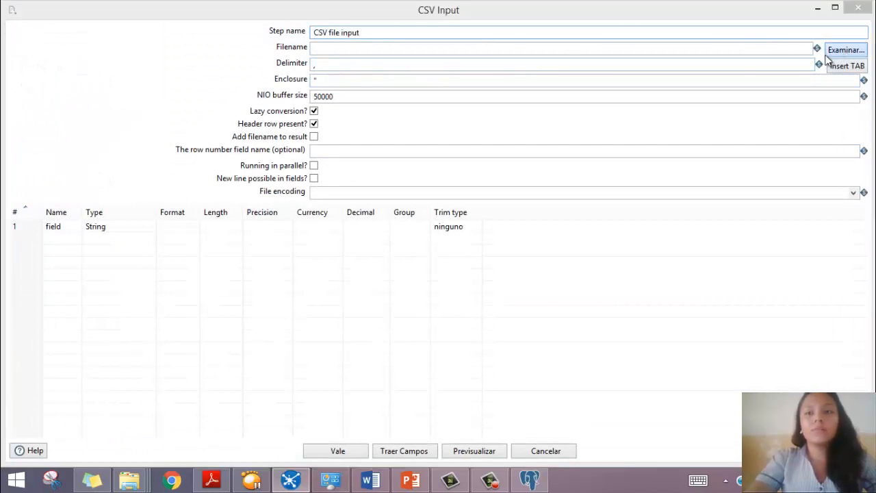
double_click(146, 126)
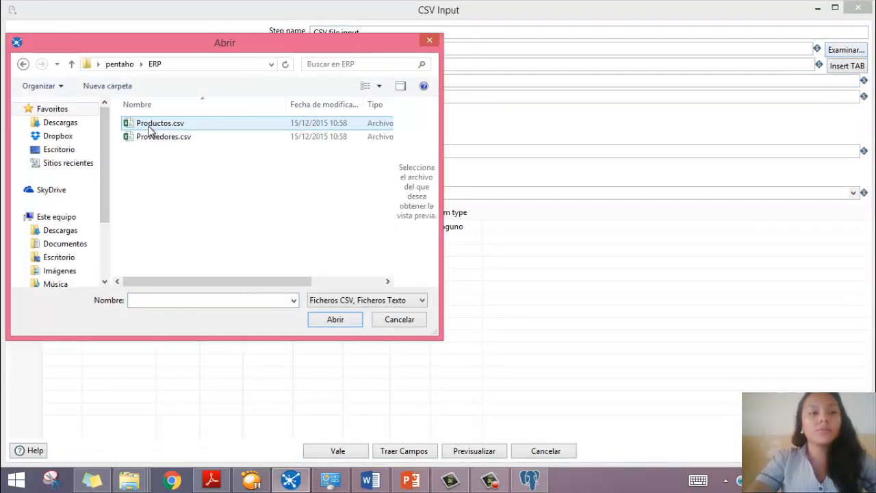
click(147, 138)
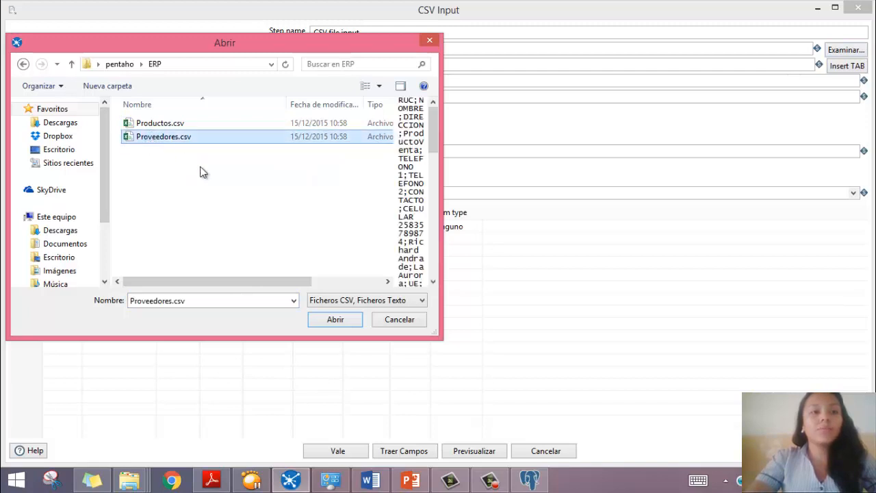
click(335, 320)
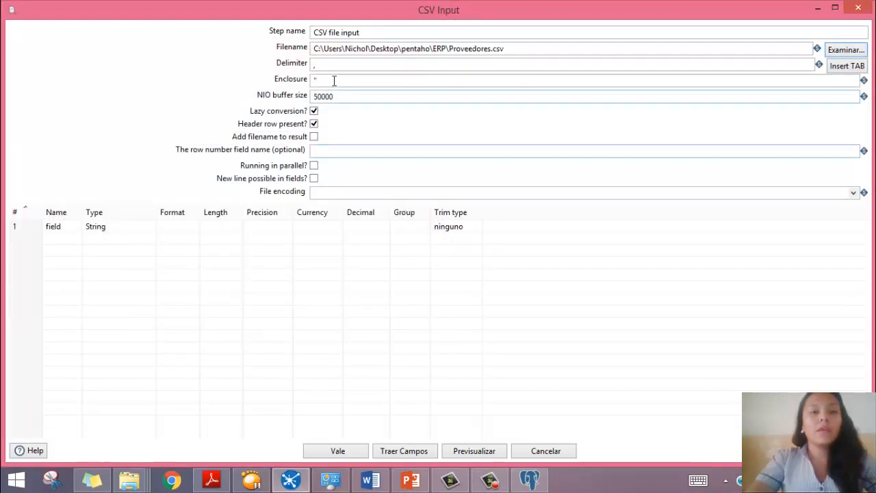
Set the CSV input's delimiter to ; and its enclosure to ""
key(BackSpace)
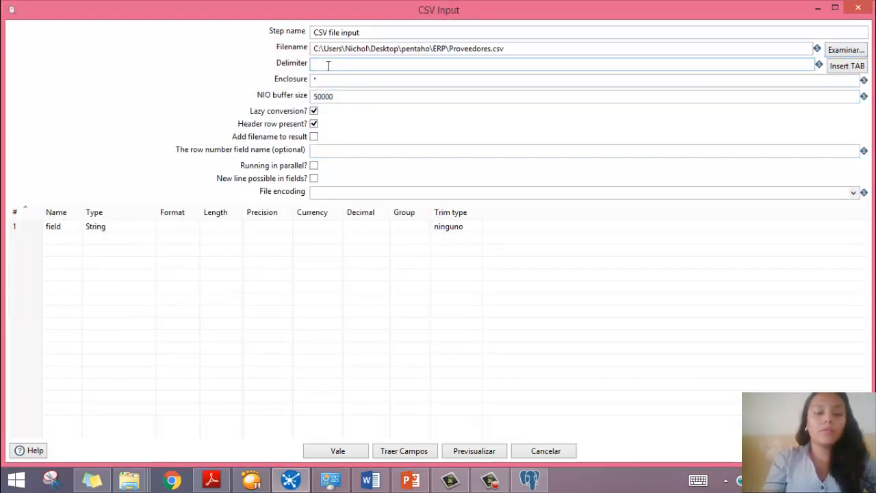
click(333, 83)
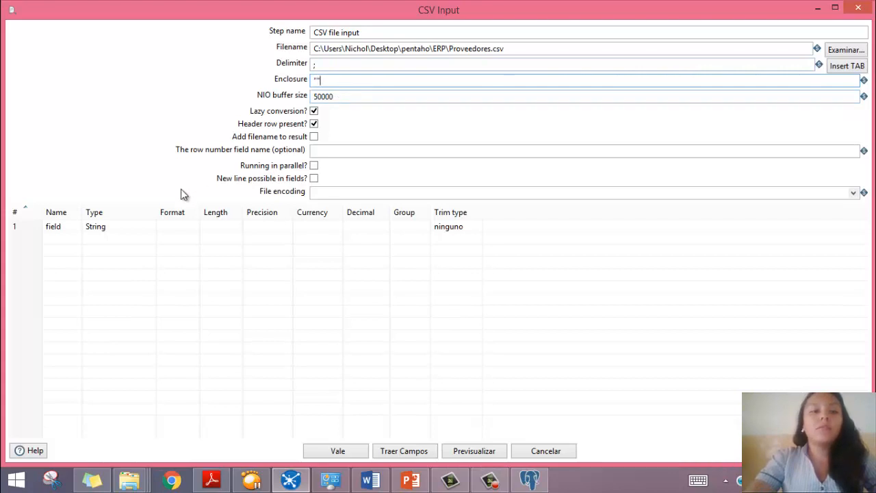
Remove the placeholder field row and retrieve the fields from the CSV file, dismissing the line-sampling request
click(15, 228)
key(Delete)
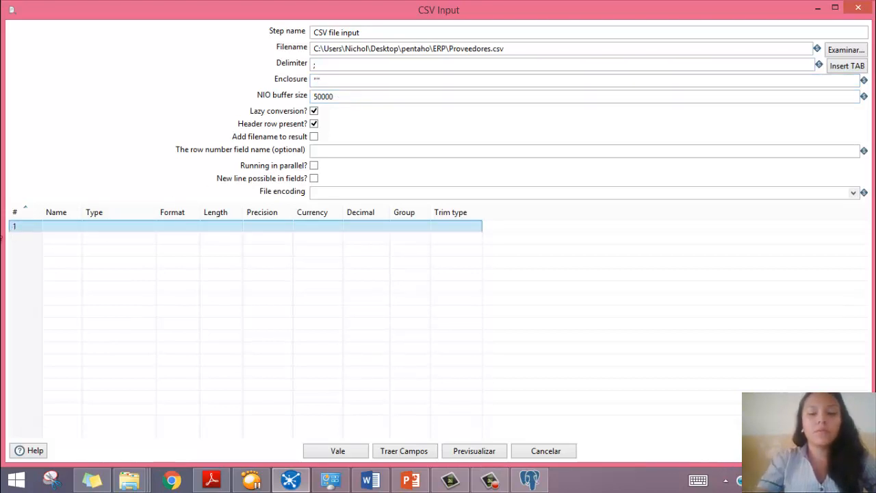
click(403, 451)
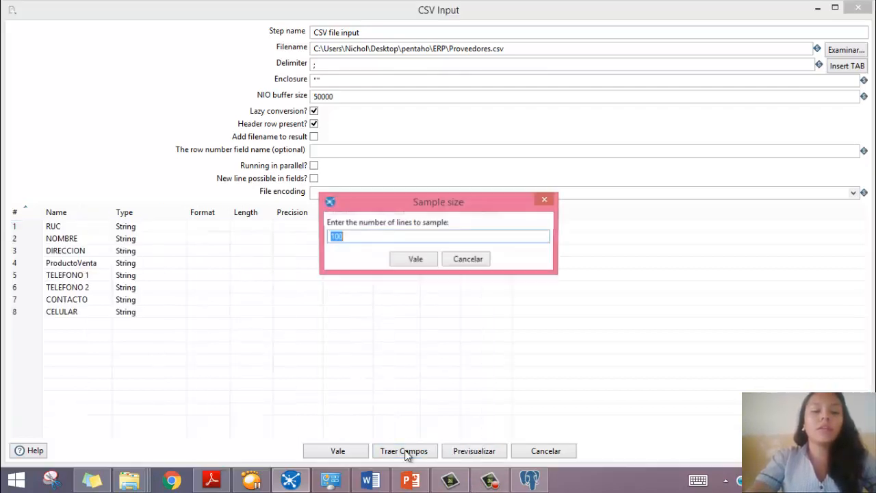
click(476, 262)
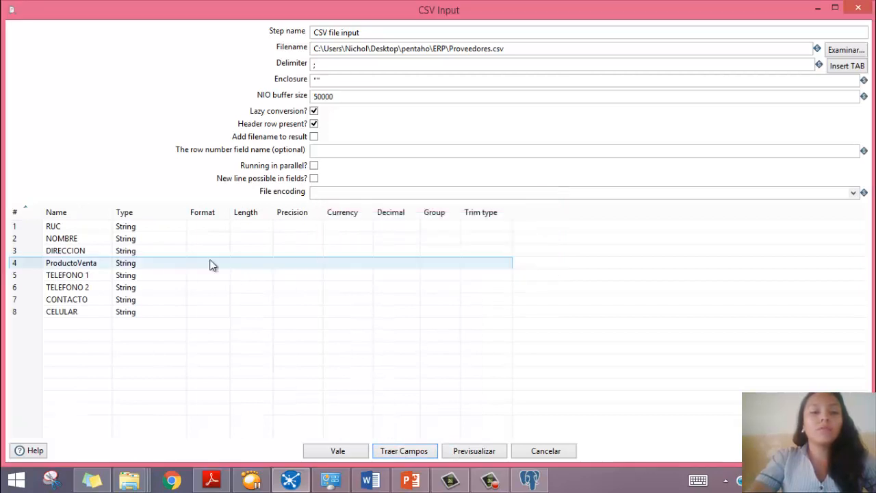
Clear the type of the RUC field and go through the remaining retrieved field rows down to CONTACTO
click(123, 226)
click(28, 228)
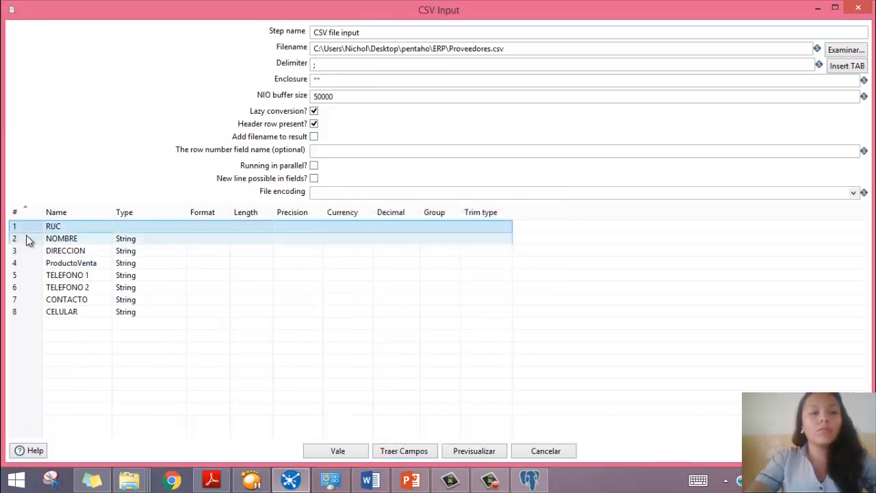
click(27, 237)
click(28, 250)
click(27, 263)
click(24, 287)
click(26, 299)
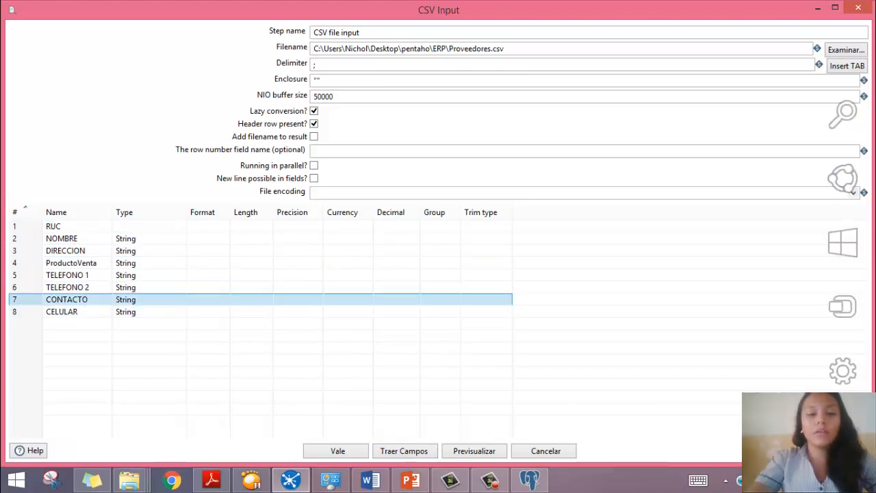
Switch to the ERP folder in File Explorer and open Proveedores.csv in Excel
mouse_move(137, 484)
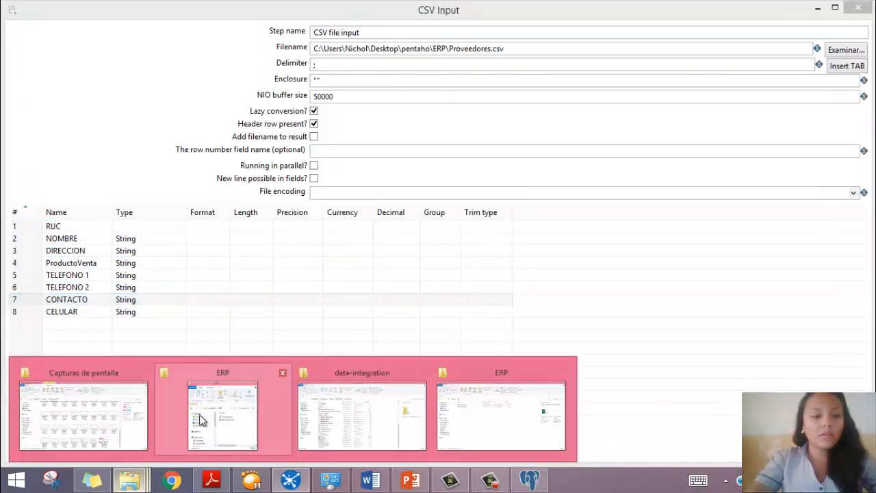
click(241, 418)
click(509, 209)
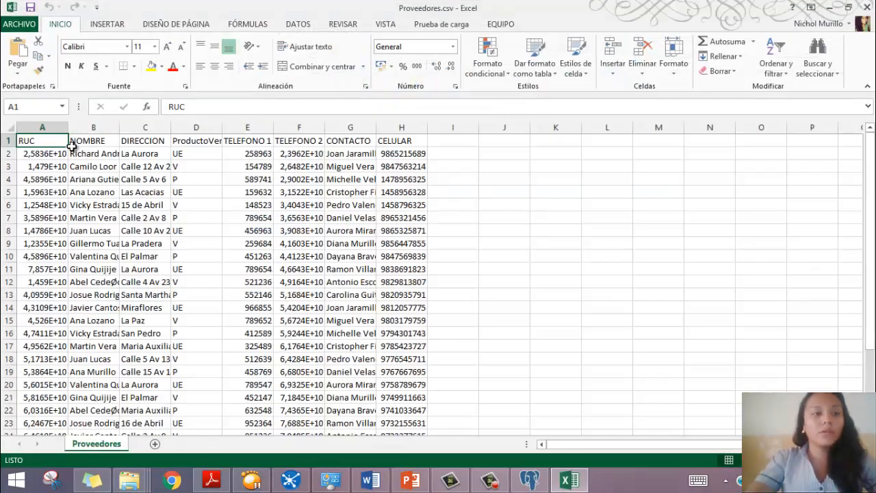
Widen the RUC, NOMBRE, DIRECCION, ProductoVenta and both TELEFONO columns so their full contents are readable
double_click(67, 130)
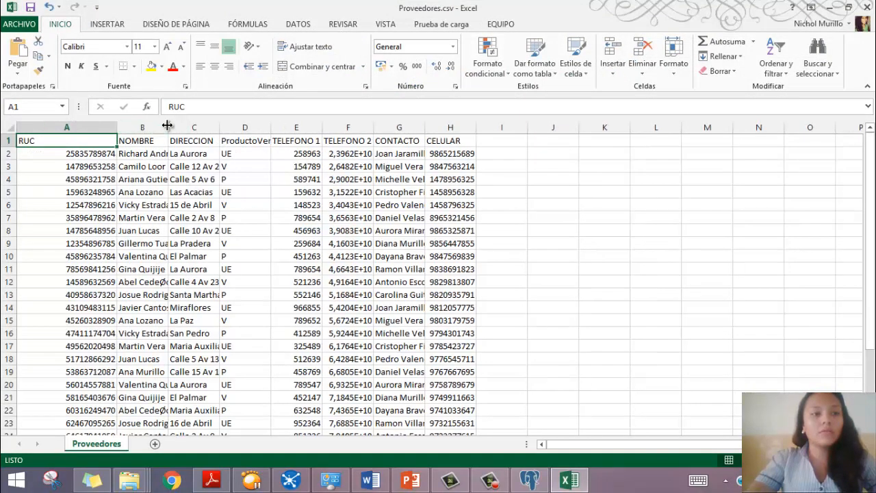
drag(169, 127, 325, 127)
drag(428, 126, 454, 126)
drag(507, 124, 562, 126)
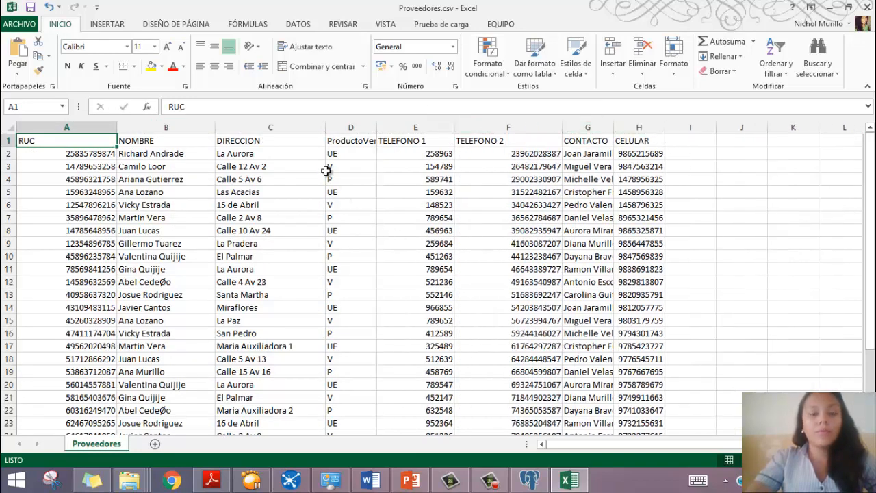
click(349, 155)
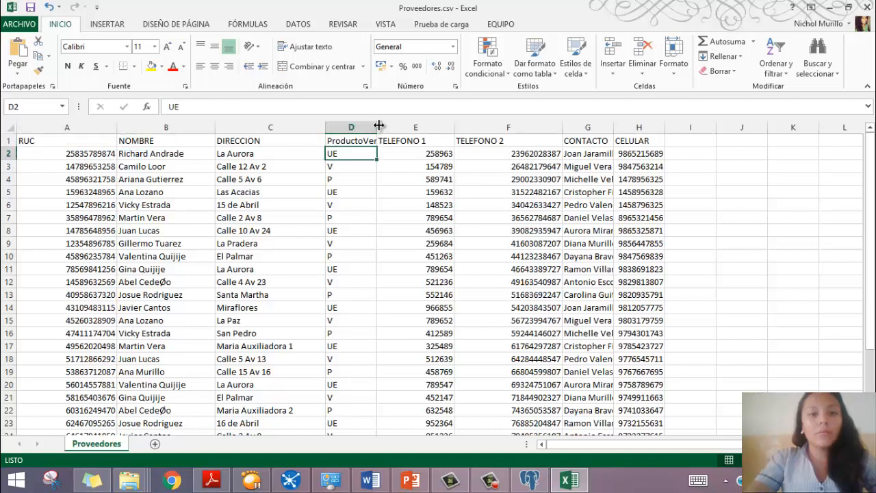
drag(377, 127, 418, 127)
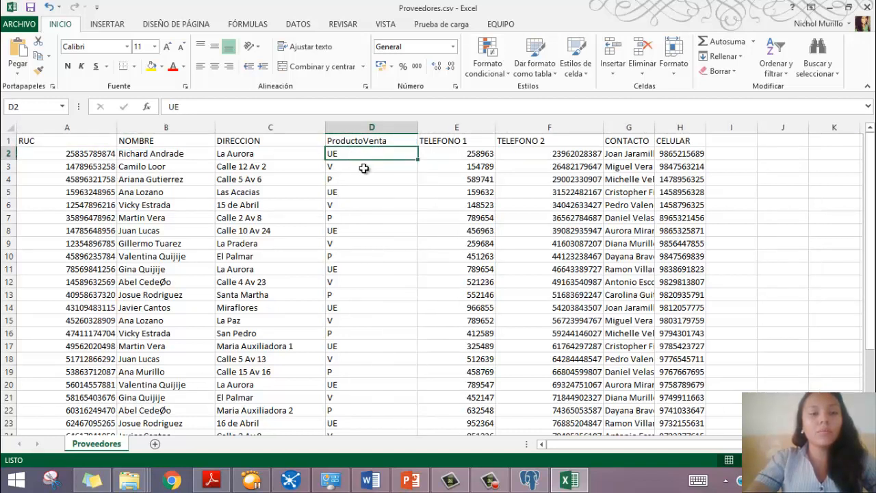
Examine the product codes in the ProductoVenta column alongside the suppliers' names and addresses, leaving the cell contents intact
click(364, 168)
click(363, 156)
click(362, 166)
click(358, 156)
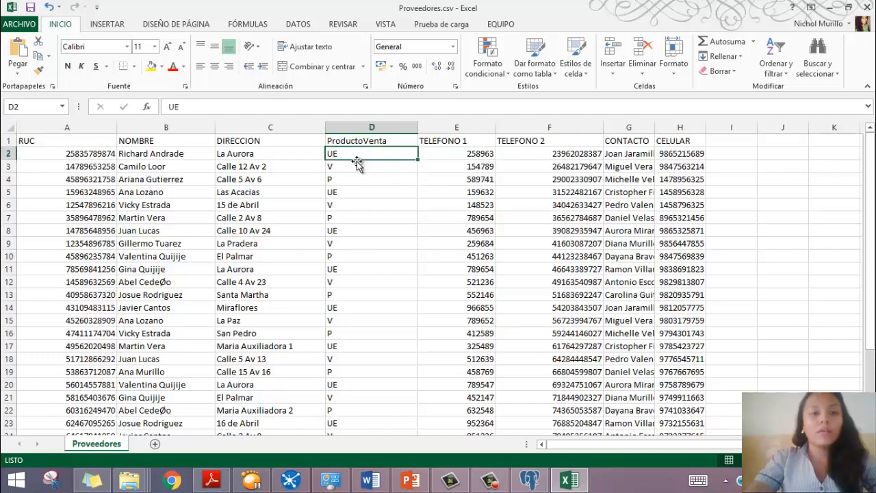
click(356, 165)
click(357, 179)
click(354, 229)
click(345, 269)
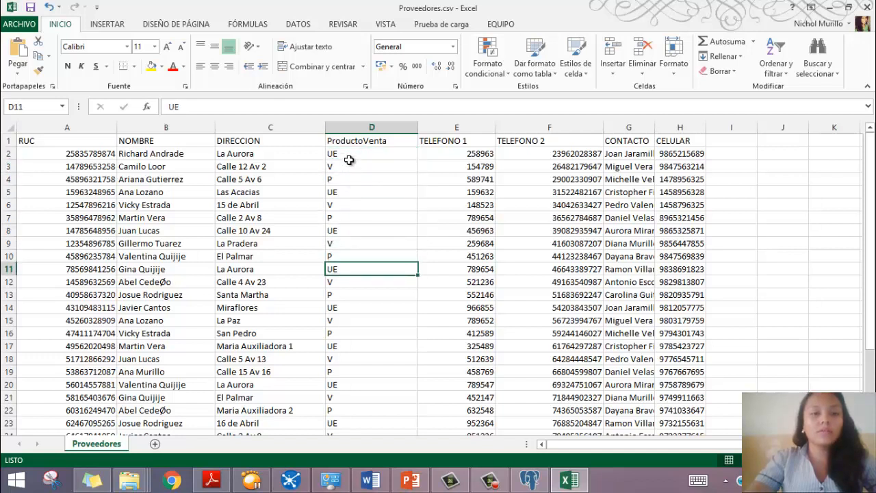
click(349, 159)
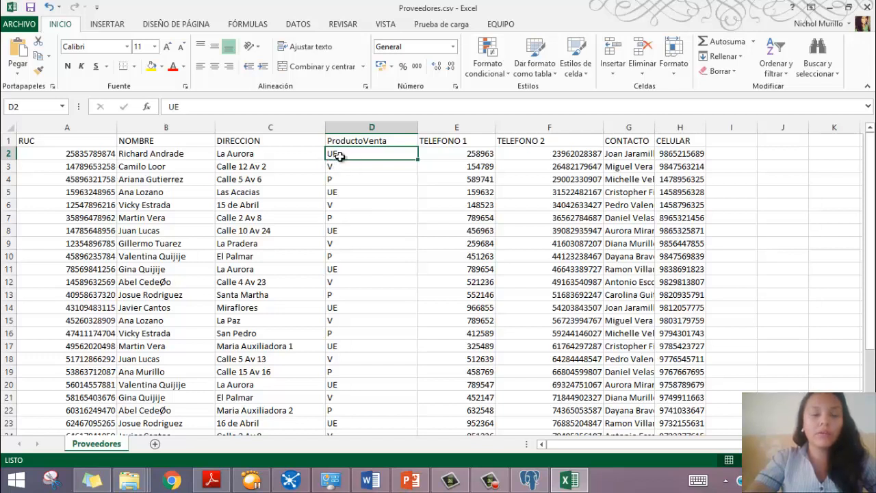
click(338, 167)
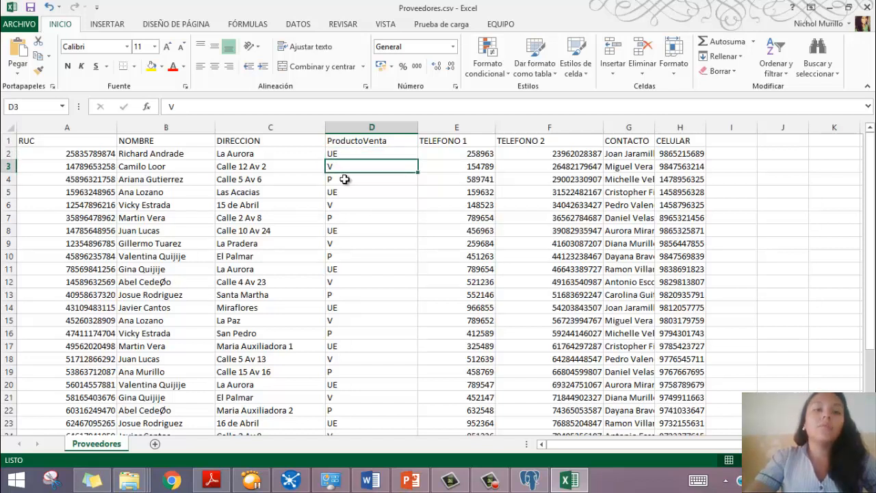
click(342, 179)
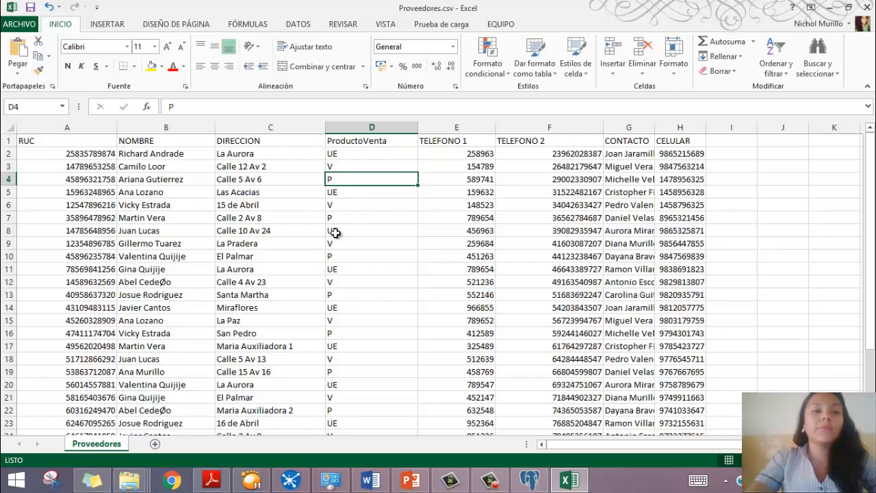
click(351, 281)
click(358, 165)
click(360, 192)
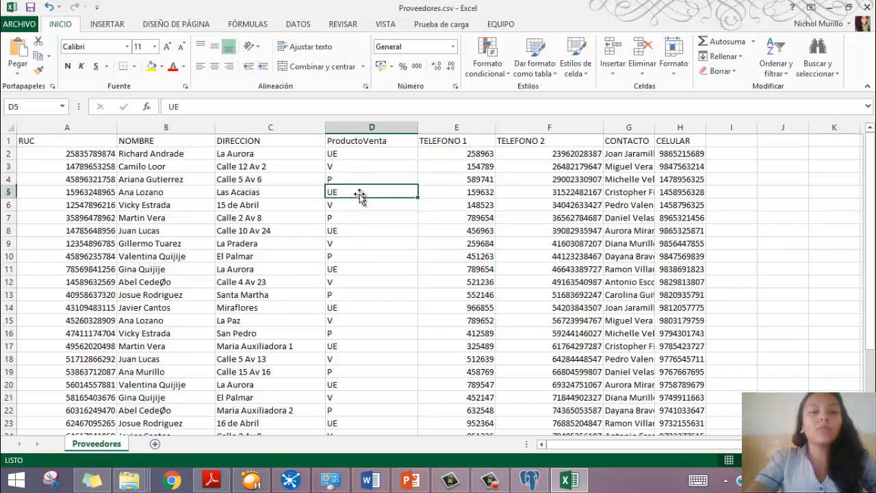
click(353, 157)
click(176, 153)
click(297, 150)
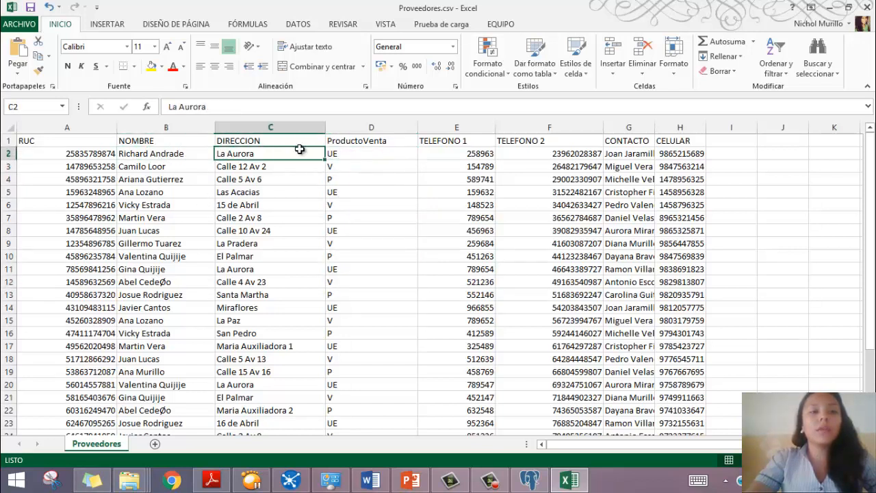
mouse_move(325, 154)
mouse_down()
mouse_move(358, 152)
mouse_move(323, 142)
mouse_up()
click(474, 272)
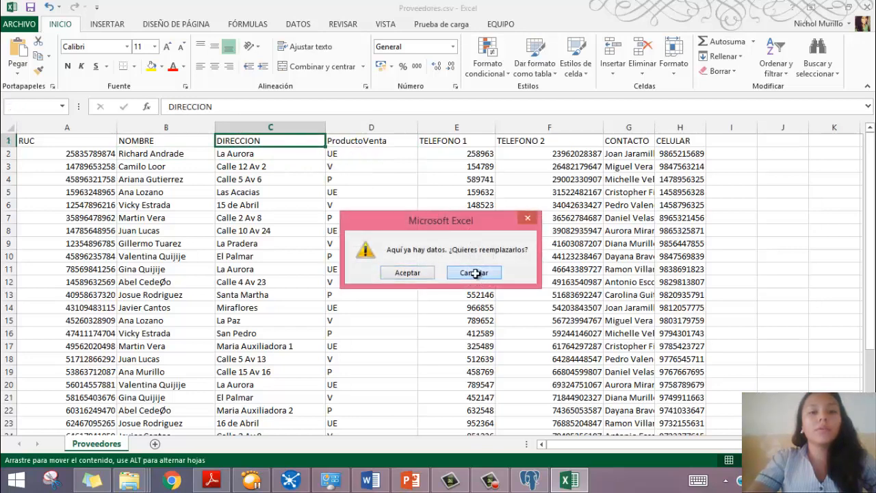
click(337, 154)
click(280, 155)
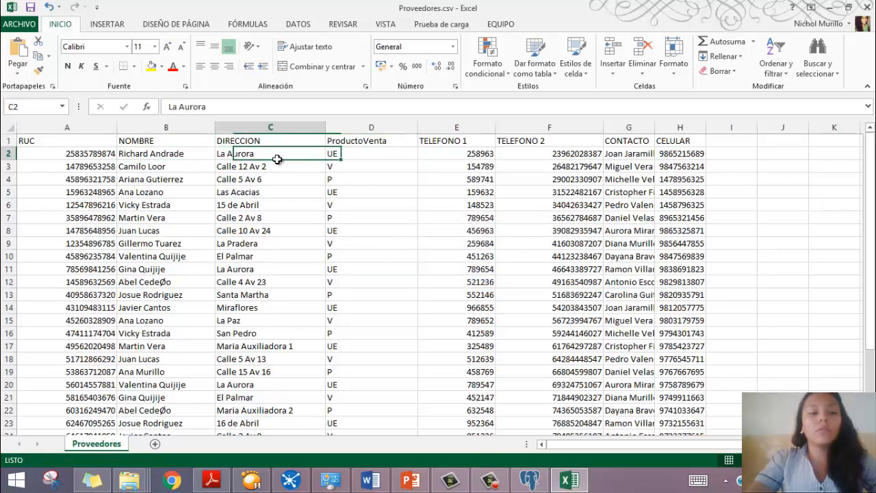
Check the CSV Input window briefly, then return to the Excel sheet and review the first ProductoVenta codes again
click(291, 481)
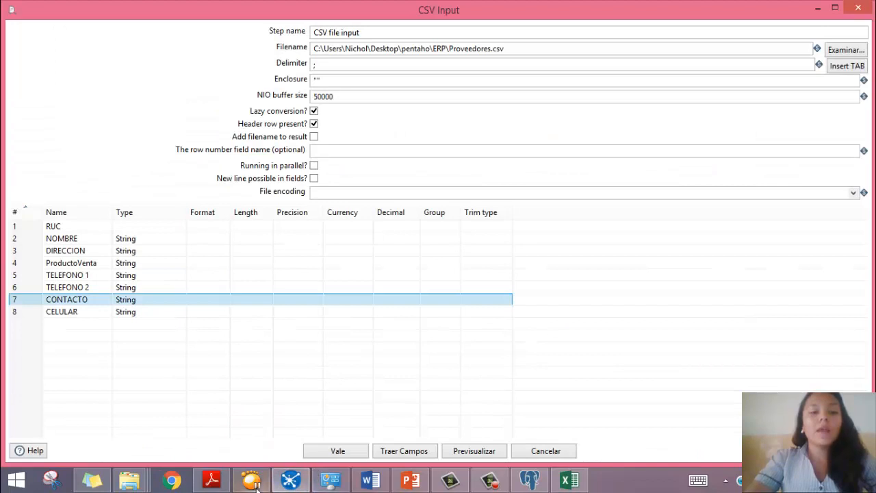
click(574, 482)
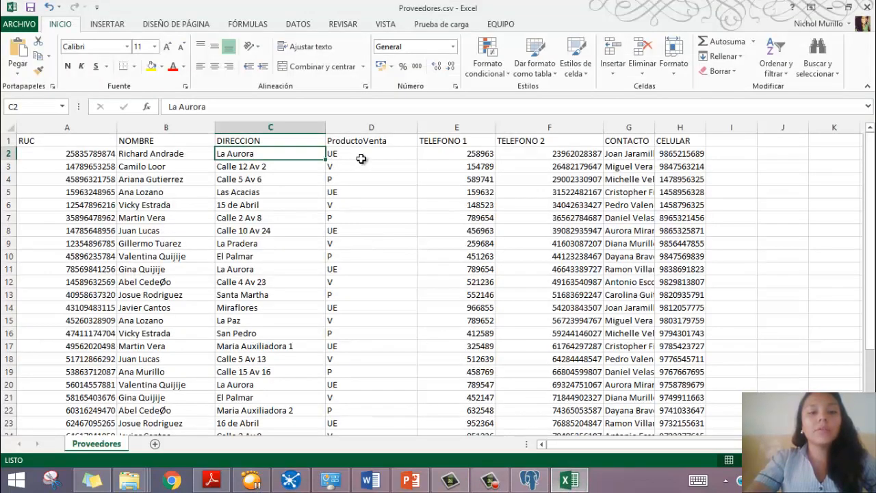
click(357, 156)
click(356, 168)
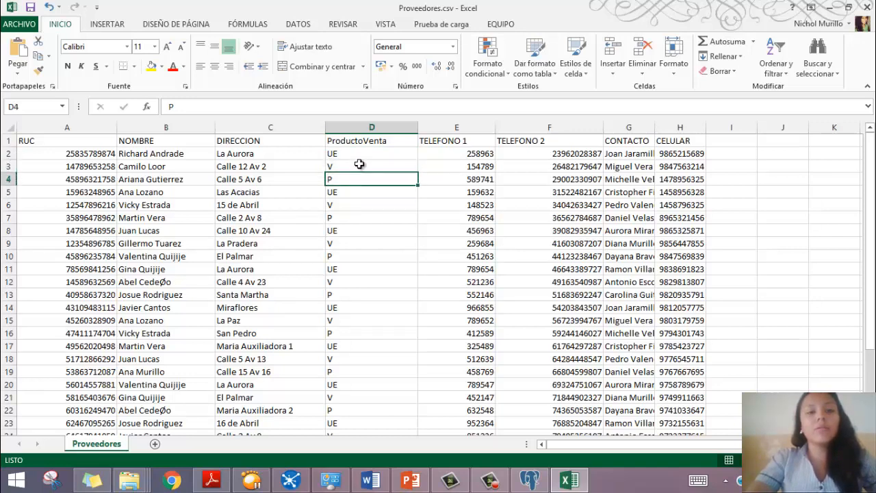
click(354, 155)
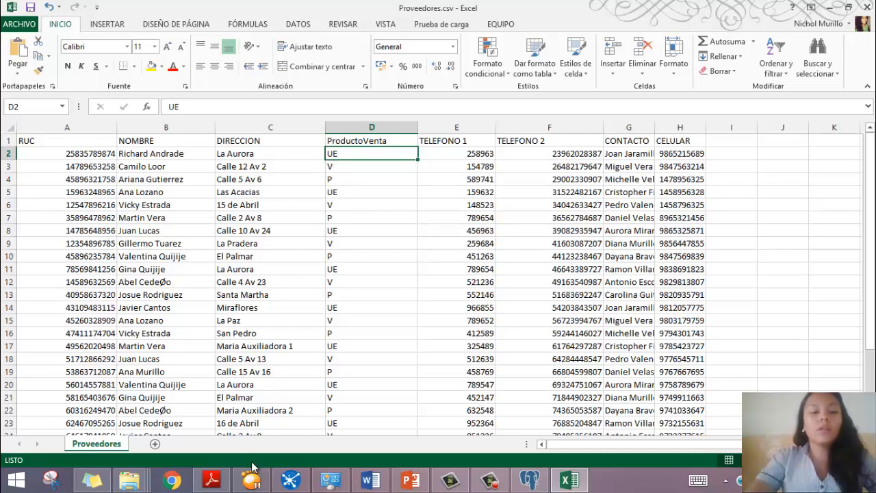
Switch back to Spoon, preview 1000 rows of the CSV input, and accept the step's settings
click(290, 480)
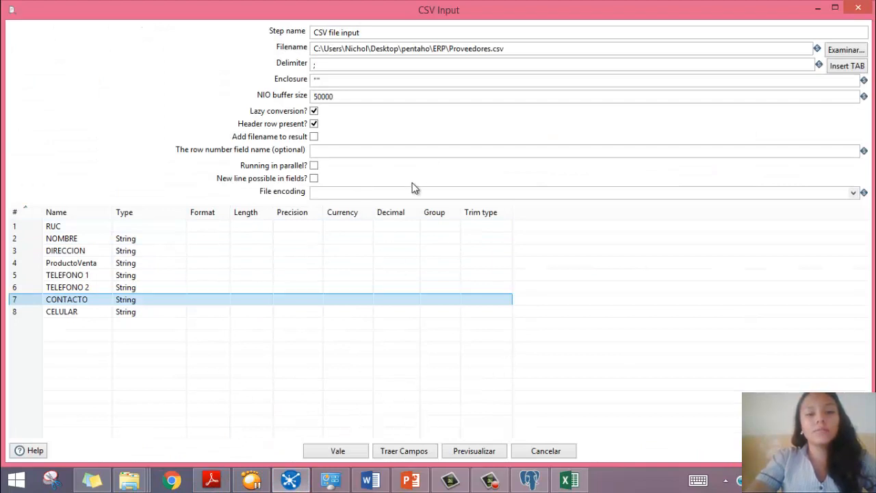
click(477, 453)
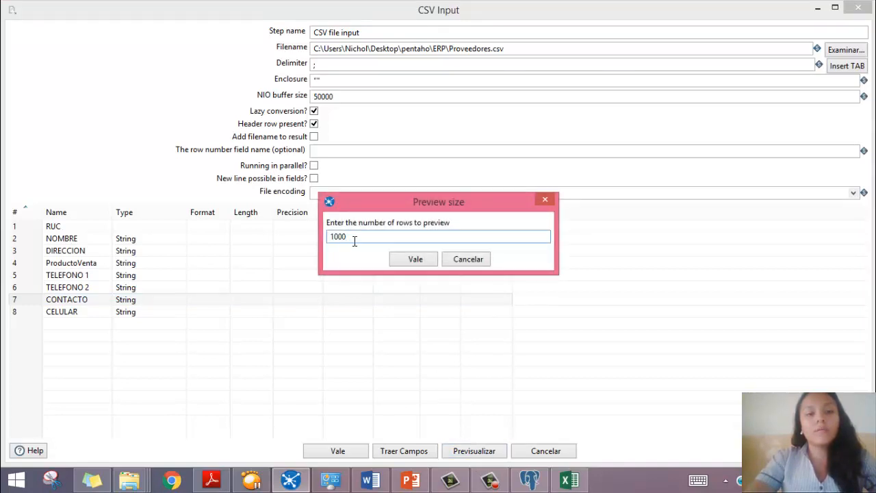
click(426, 263)
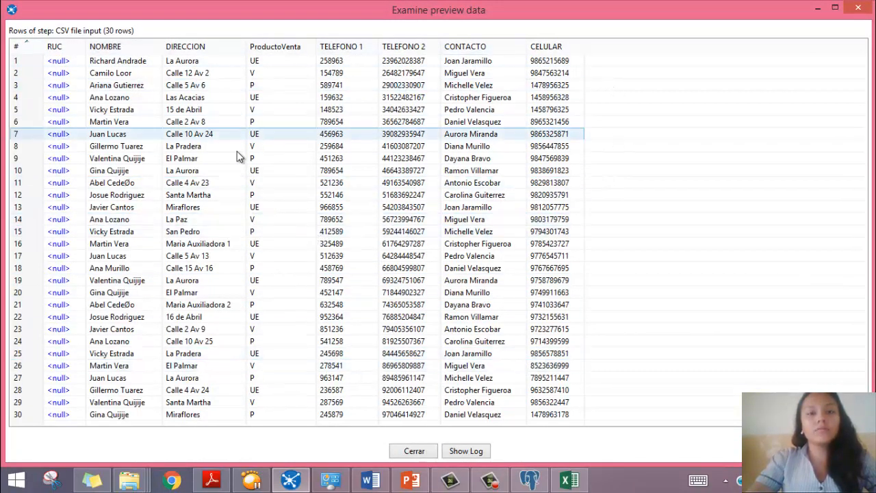
click(415, 451)
click(338, 450)
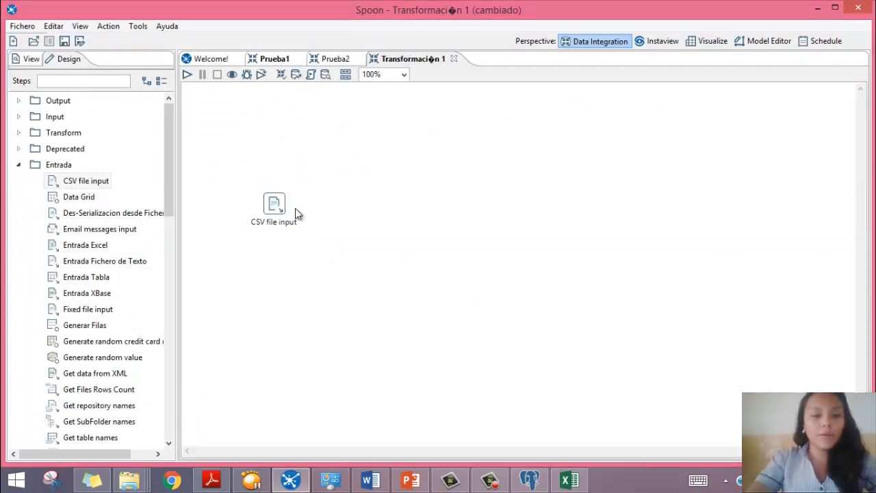
Switch to Excel and close Proveedores.csv, saving the changes over the existing file and keeping the comma-delimited CSV format
click(569, 480)
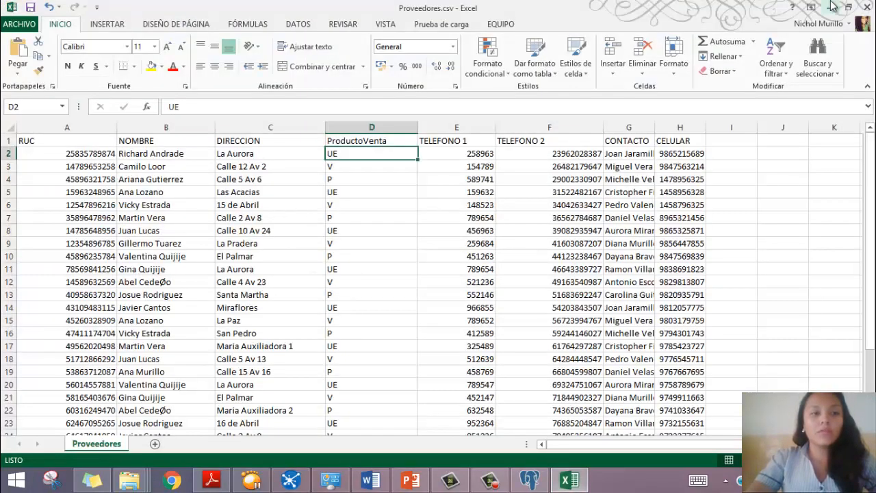
click(863, 7)
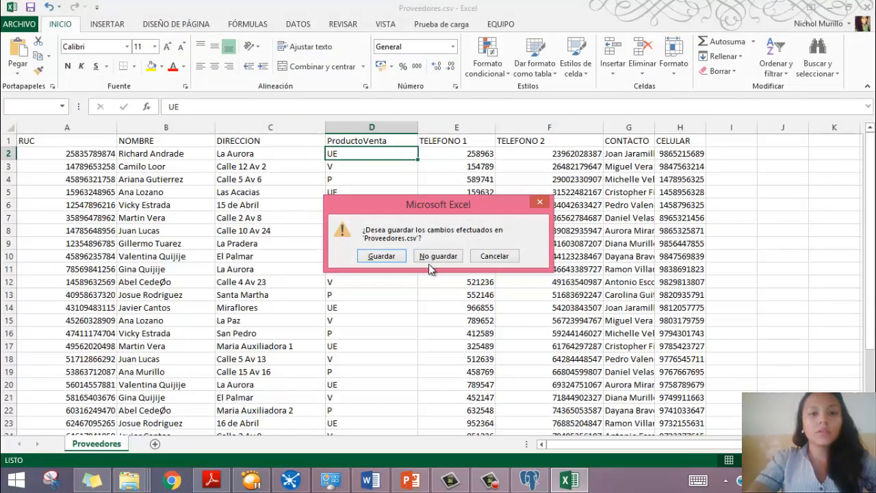
click(385, 257)
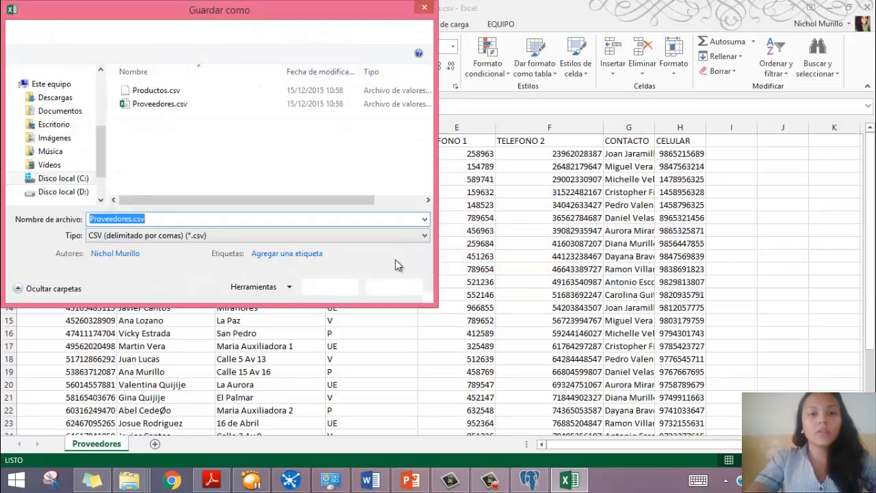
click(325, 290)
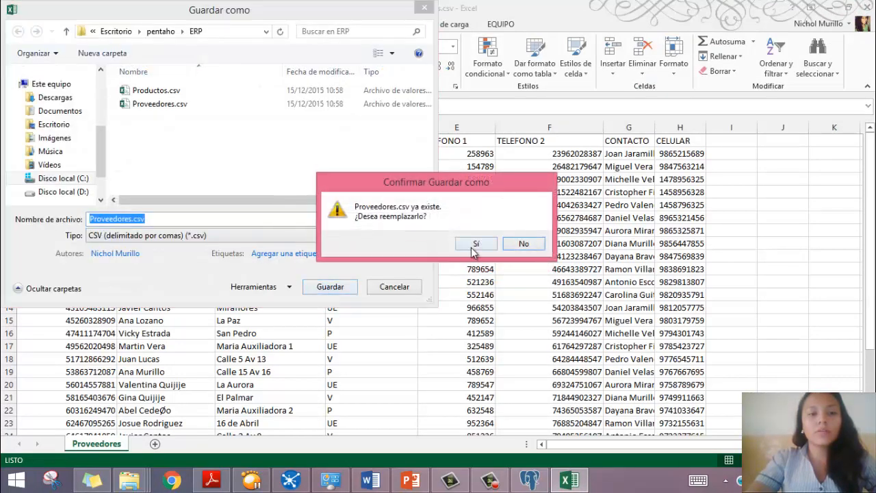
click(423, 243)
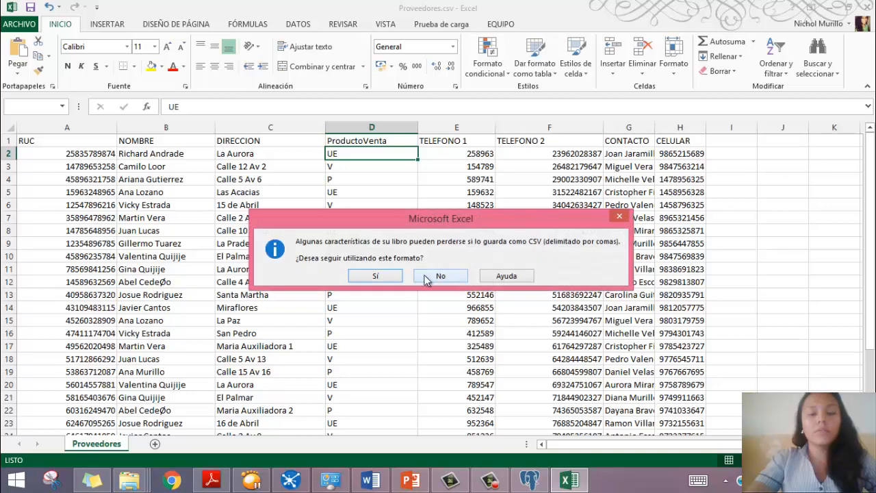
click(401, 276)
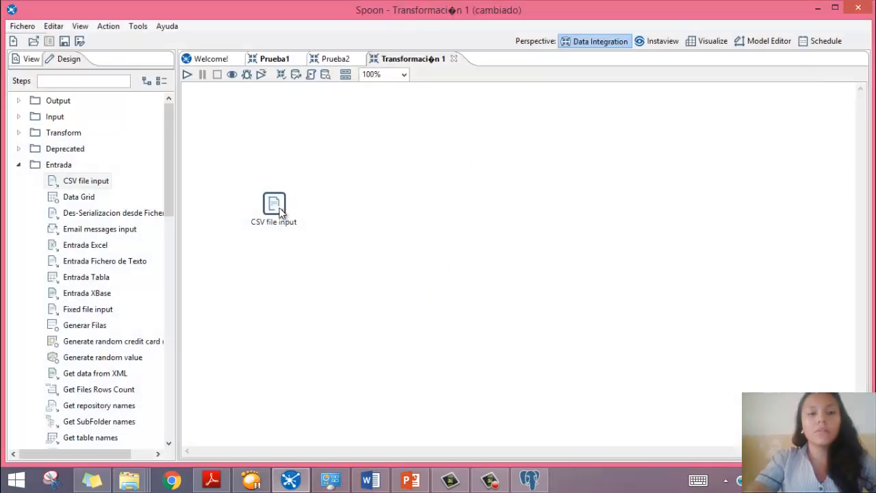
Delete the existing CSV file input step from the Spoon transformation canvas
mouse_move(280, 212)
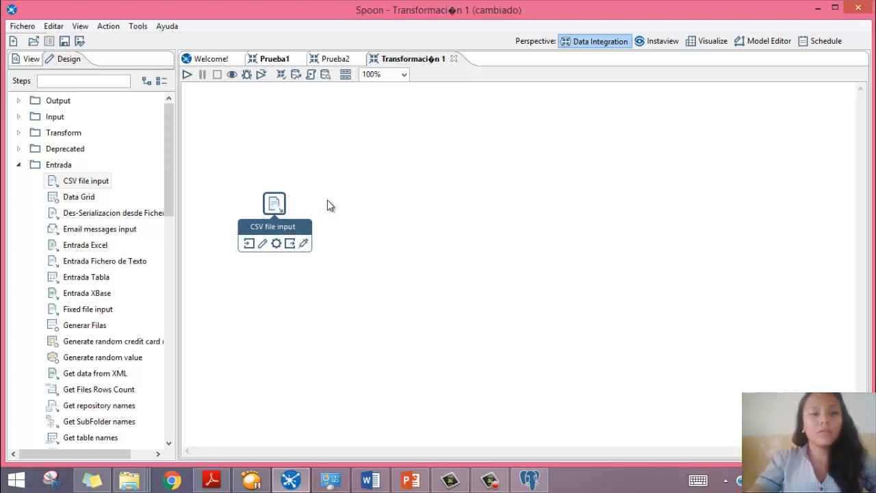
click(274, 205)
key(Delete)
click(495, 284)
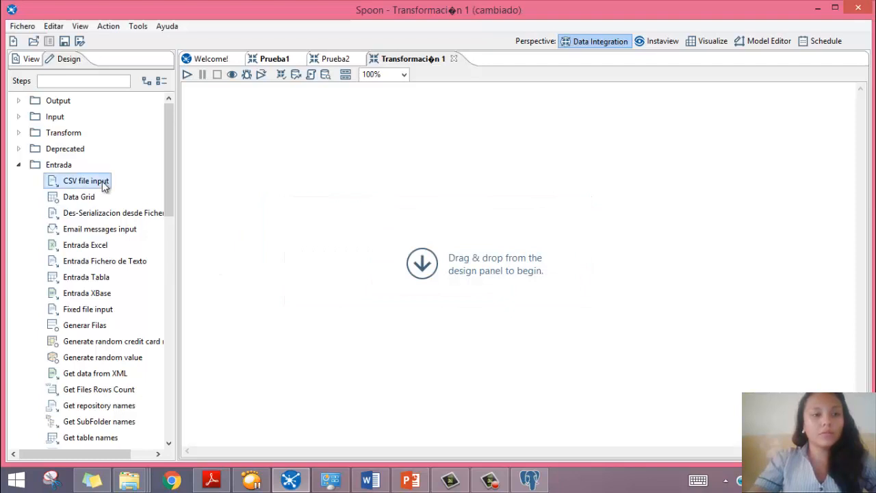
Add a new CSV file input step to the canvas and choose Proveedores.csv from the ERP folder as its file
drag(103, 182, 267, 210)
double_click(269, 212)
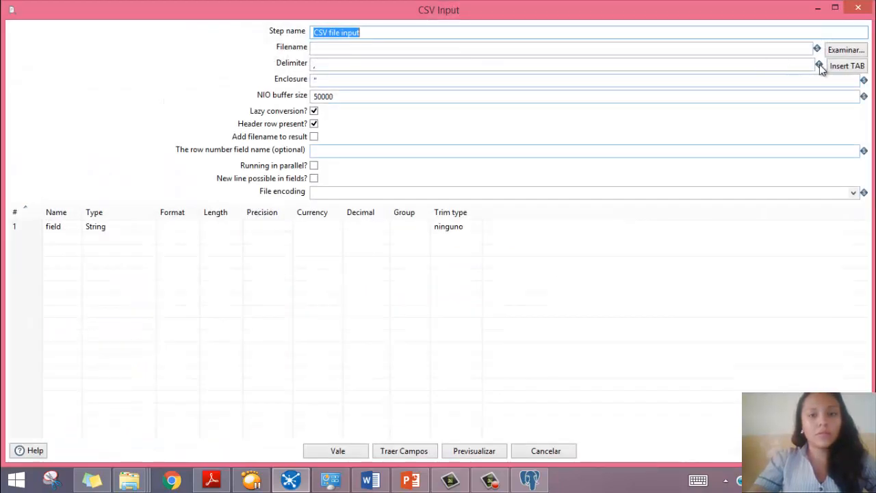
click(847, 50)
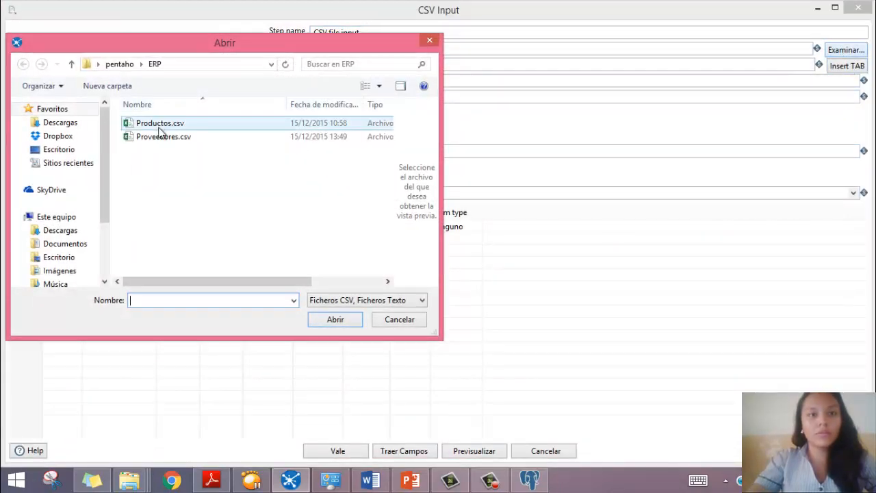
click(160, 124)
click(160, 137)
click(326, 322)
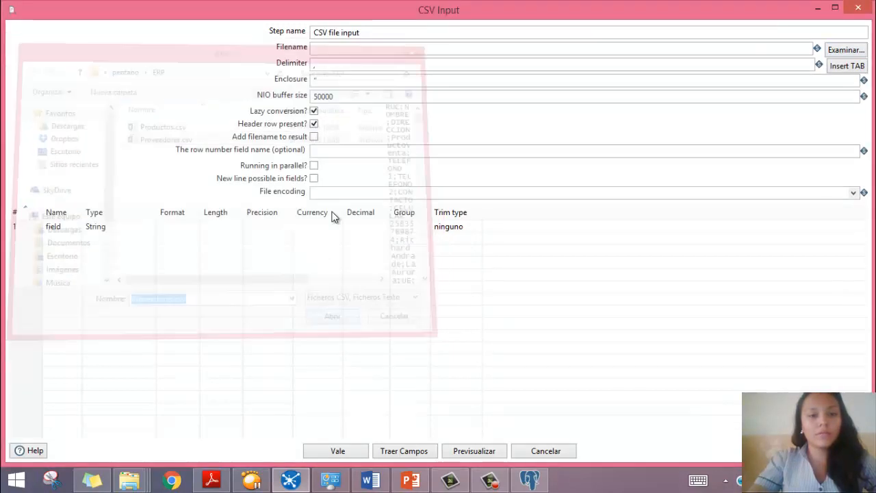
Set the CSV input's delimiter to a semicolon and its enclosure to two double quotation marks
click(348, 64)
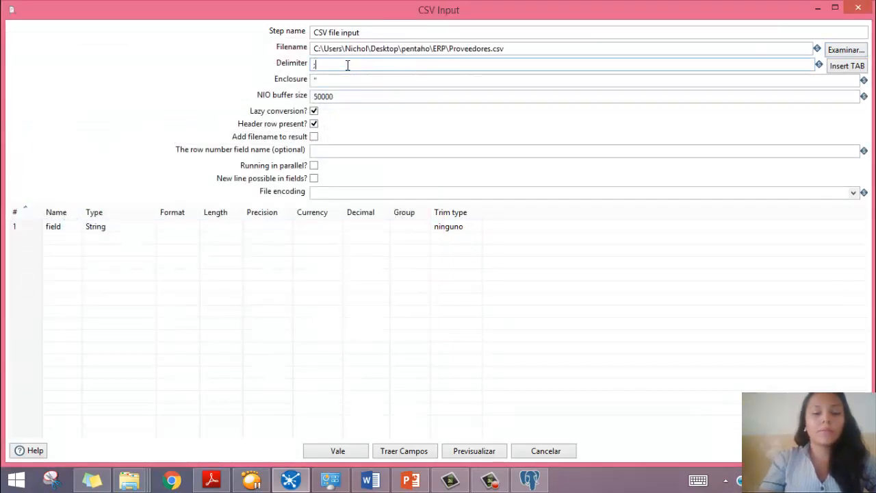
text(;)
click(353, 78)
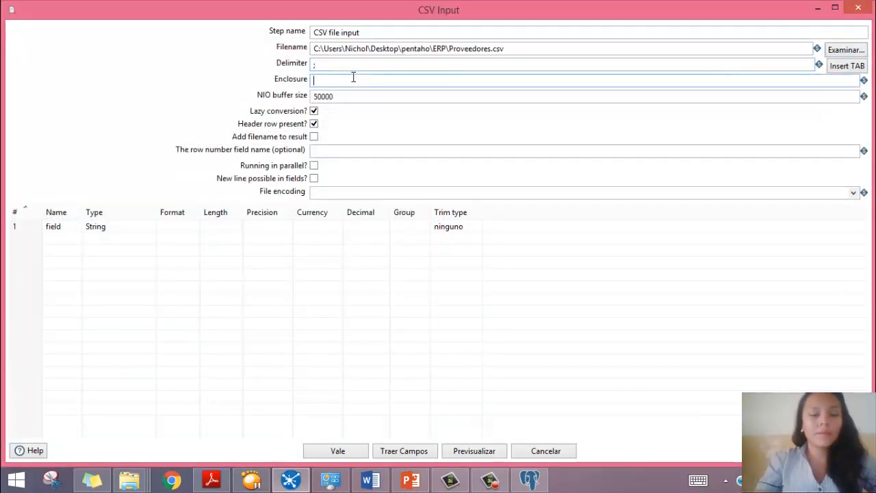
text(")
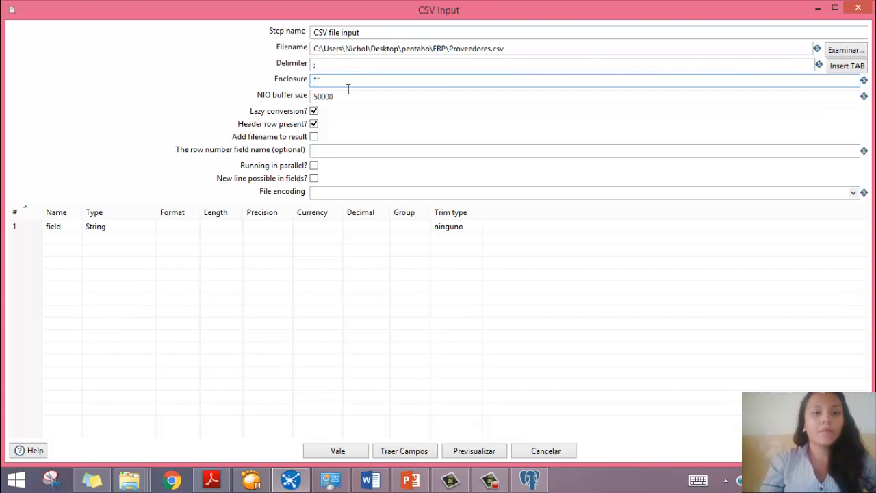
Remove the placeholder field from the field table and retrieve the file's field names, cancelling the line sampling
click(34, 231)
key(Delete)
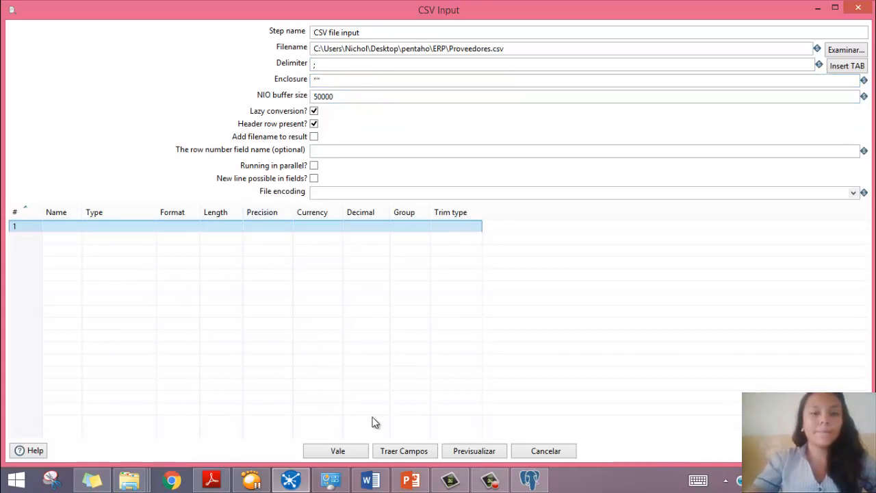
click(394, 452)
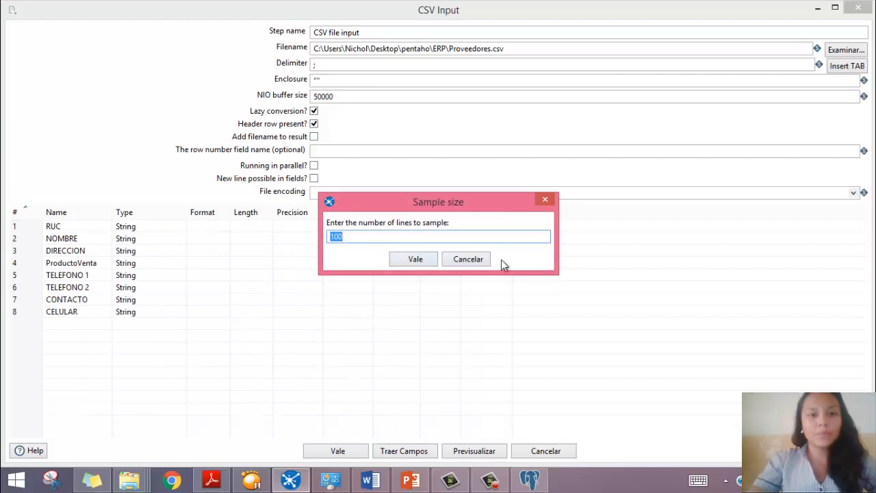
click(476, 260)
Preview 1000 rows of the newly configured supplier file, close the preview and accept the CSV input's settings
click(469, 449)
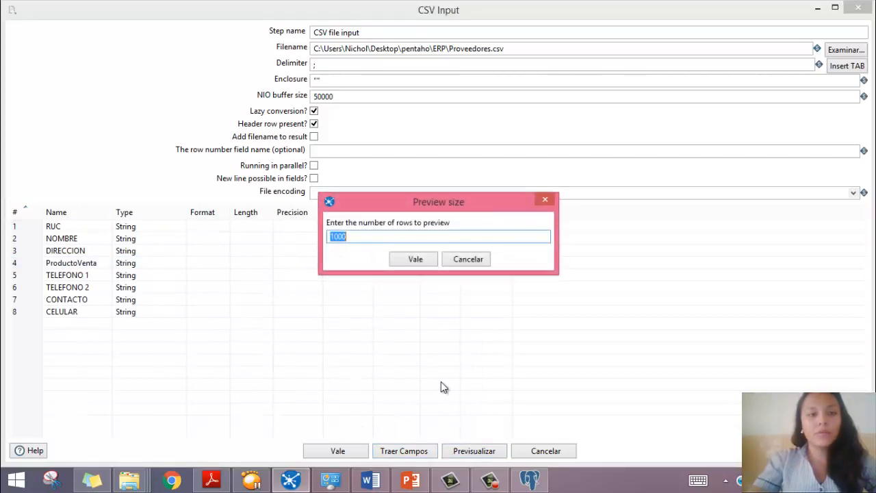
click(424, 260)
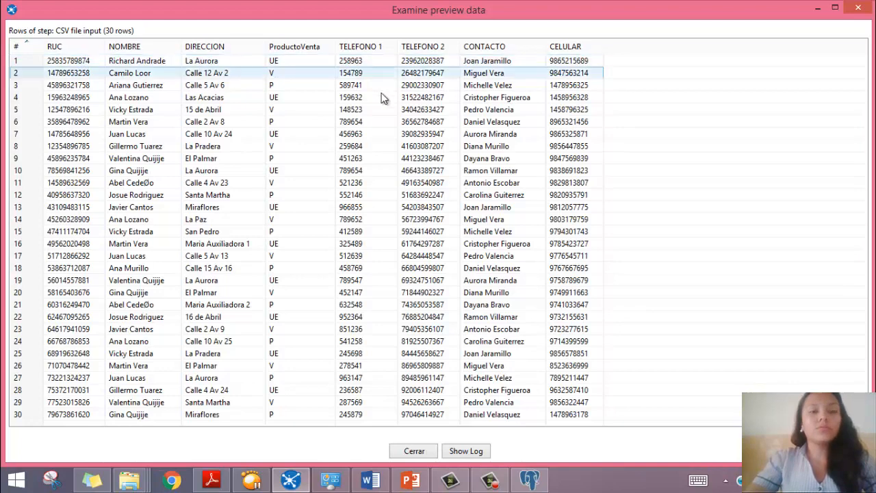
click(406, 446)
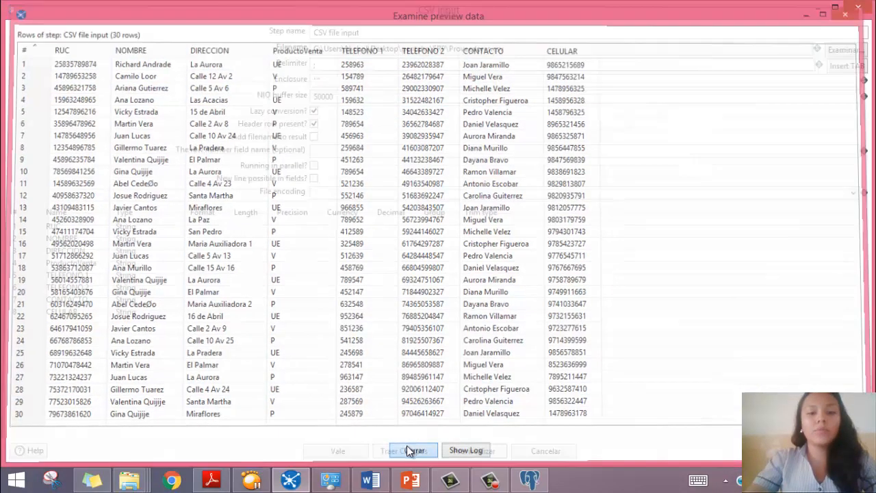
click(347, 450)
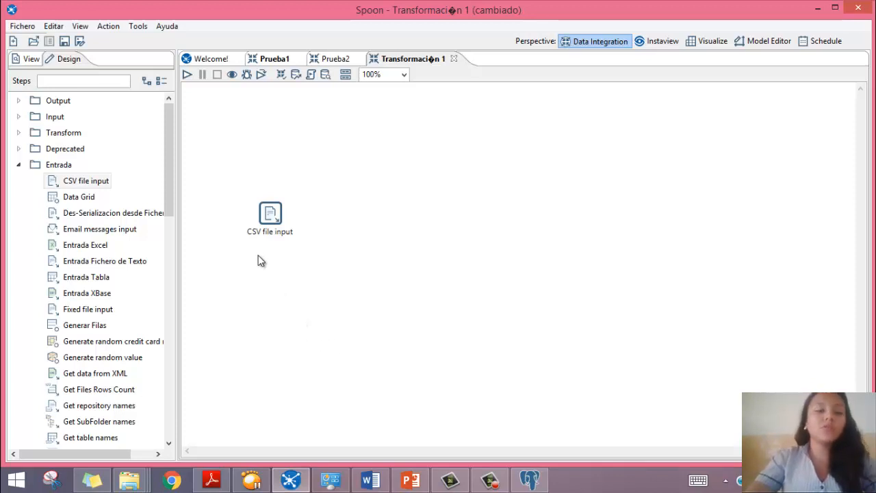
Collapse the Entrada category and place a Mapeo de Valores step from the Transformar category beside the CSV file input
click(50, 167)
click(18, 165)
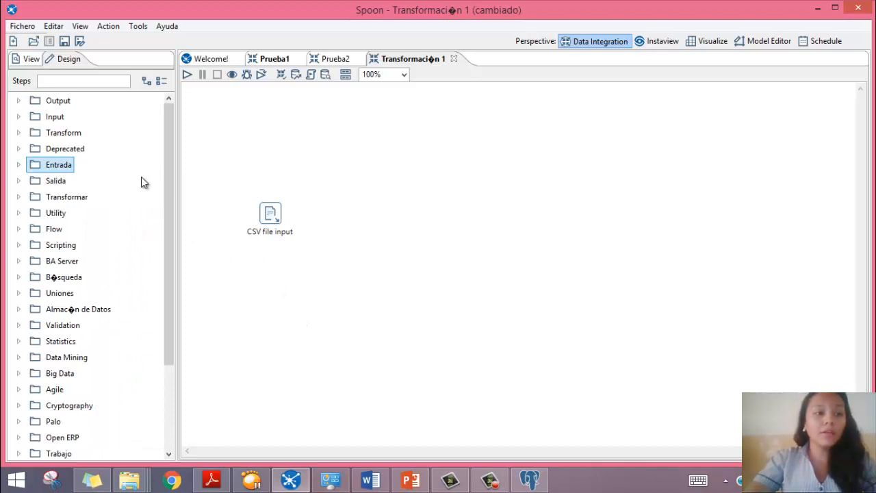
click(19, 197)
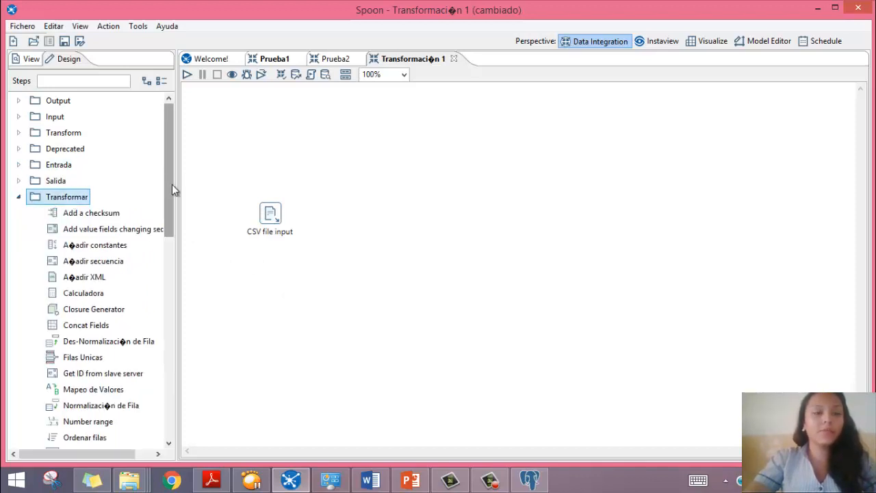
drag(171, 185, 173, 228)
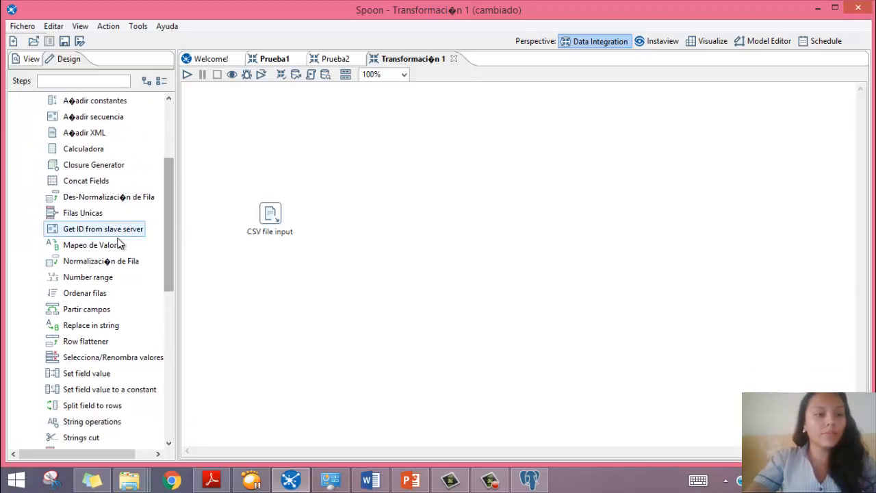
drag(102, 245, 380, 213)
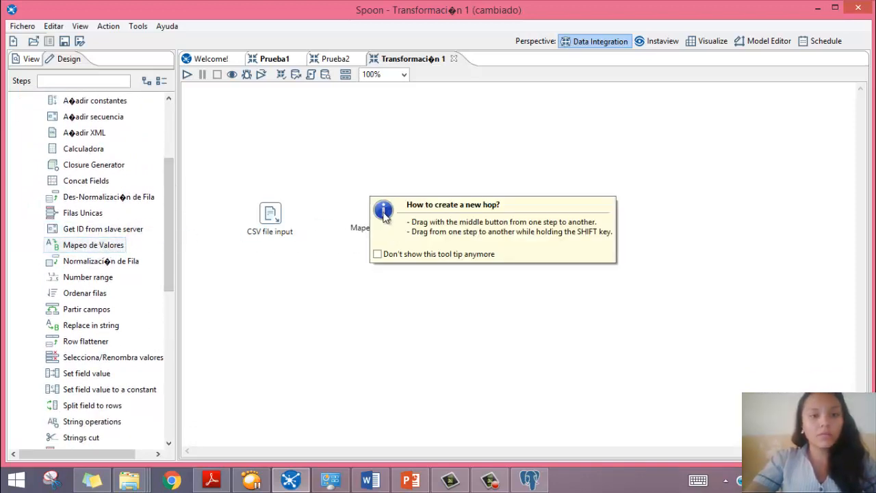
Connect CSV file input to Mapeo de Valores with a hop carrying the main output of the step
mouse_move(272, 216)
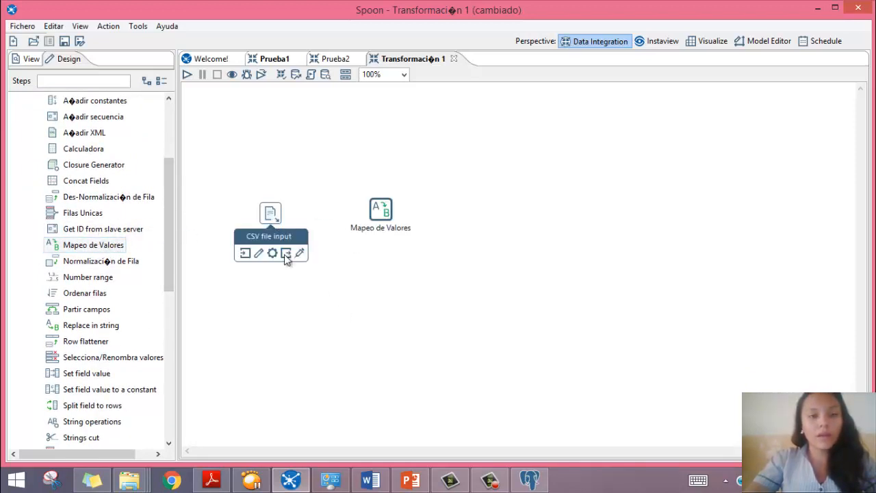
drag(284, 253, 381, 213)
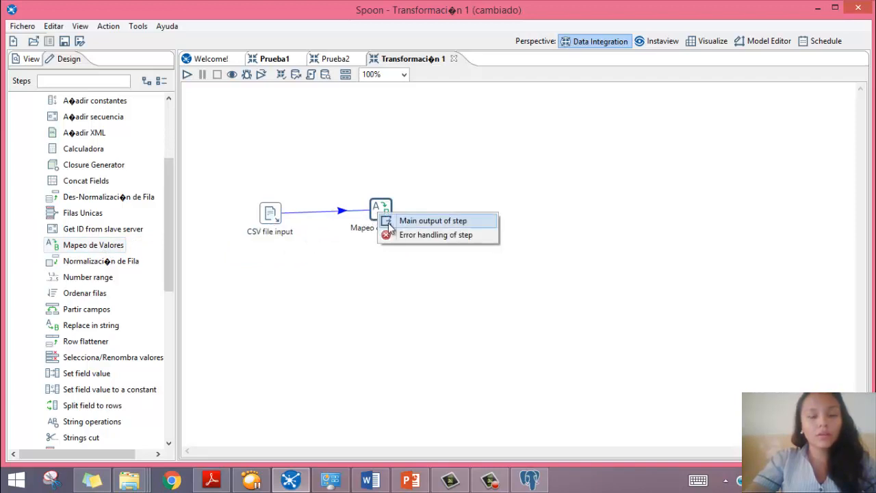
click(388, 223)
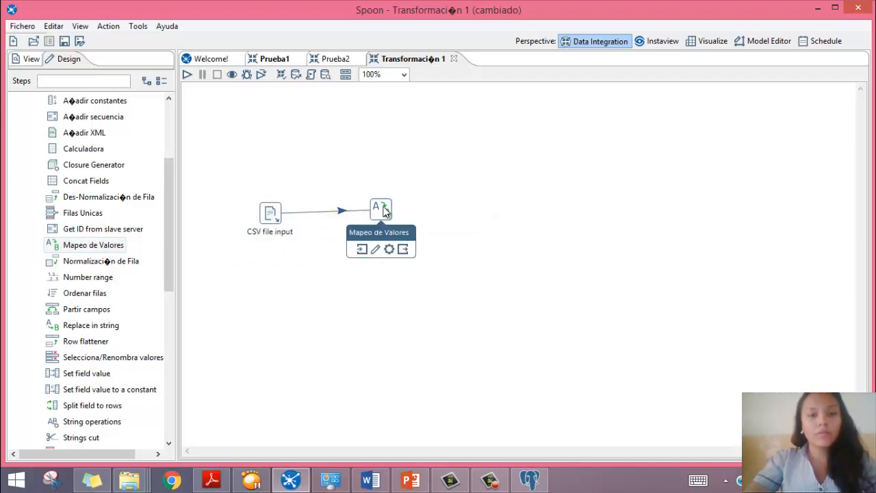
Choose ProductoVenta as the source field of Mapeo de Valores and map the value UE to UTILES ESCOLARES
double_click(384, 211)
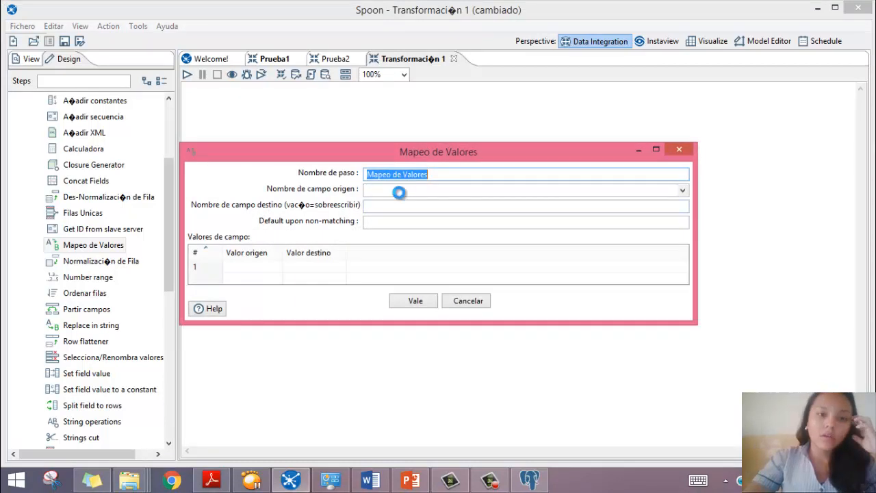
click(410, 189)
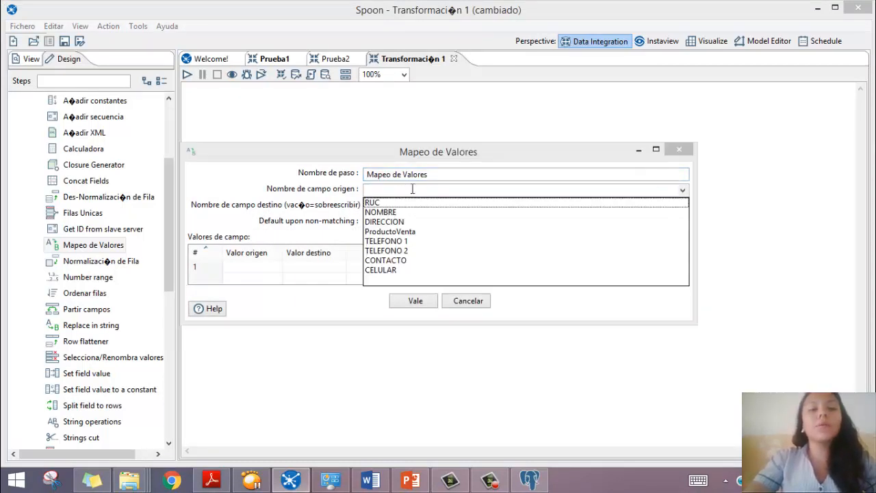
click(407, 233)
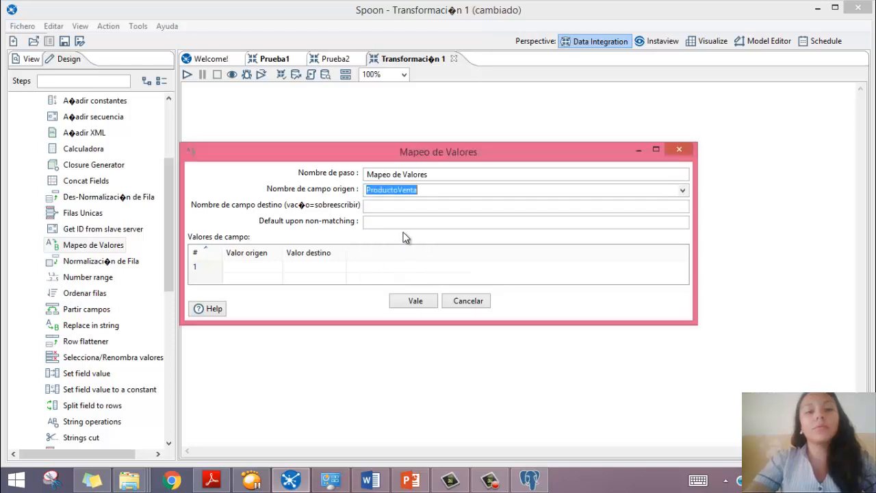
click(245, 266)
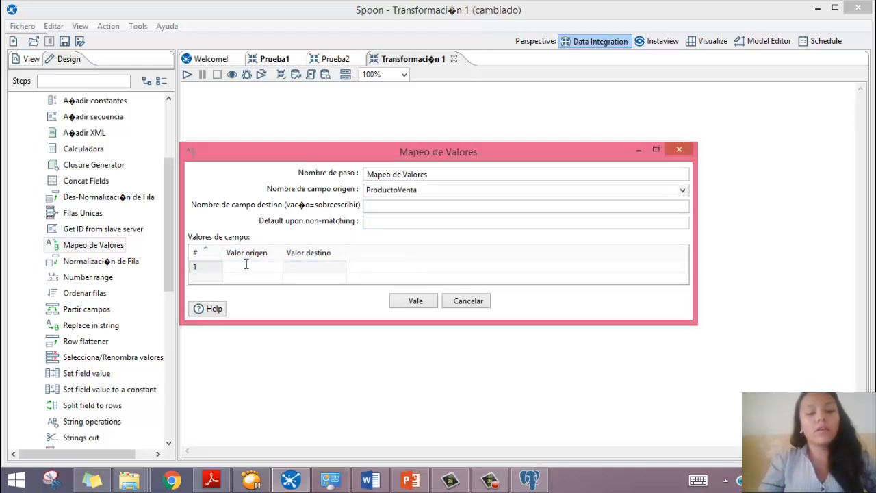
text(UE)
key(Tab)
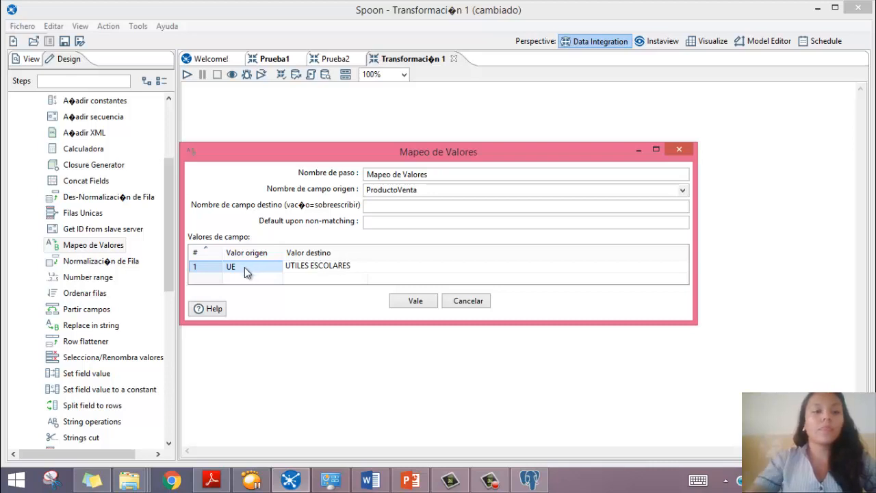
Add value mappings for V and for P, with P mapped to PLASTICO, and accept the Mapeo de Valores settings
click(248, 269)
click(251, 277)
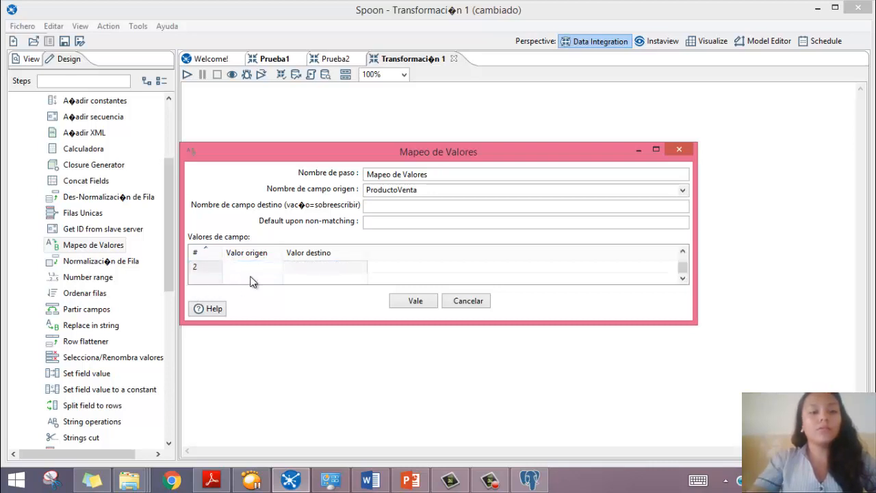
key(Tab)
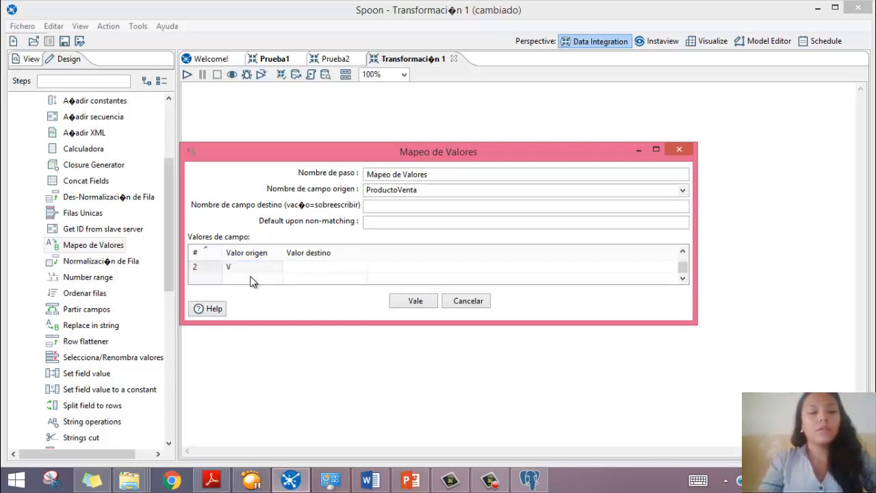
key(Tab)
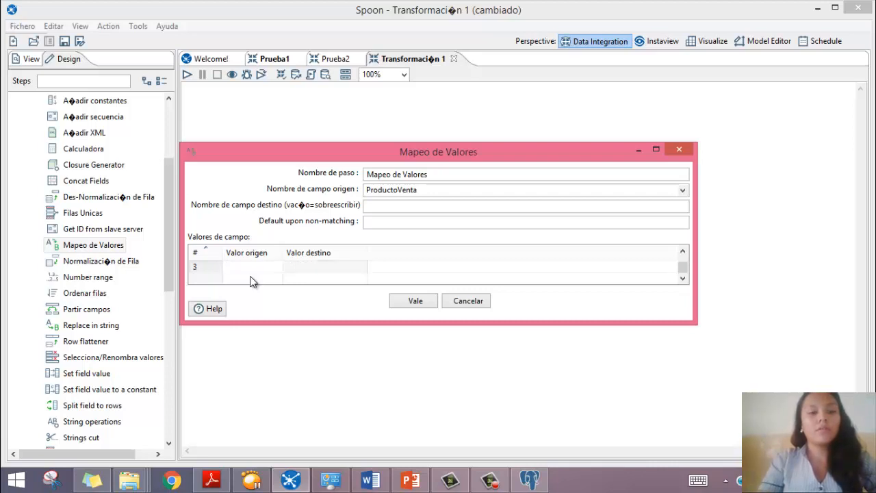
key(Tab)
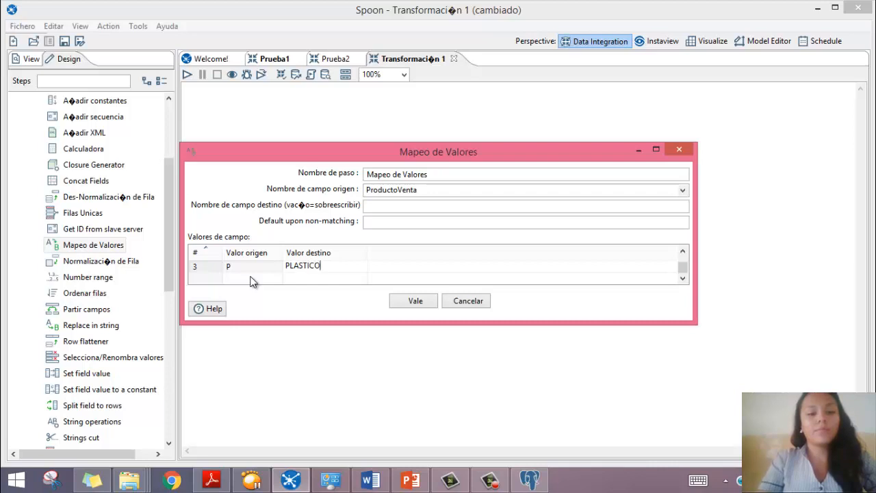
text(PLASTICO)
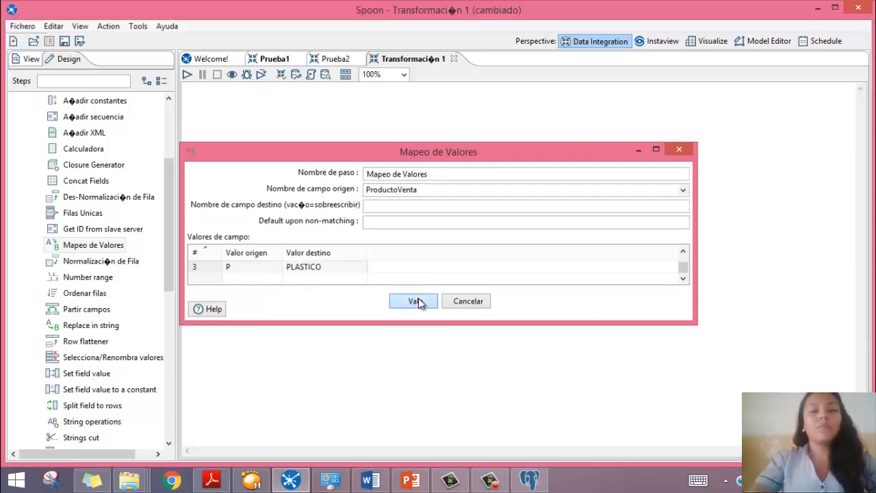
click(418, 299)
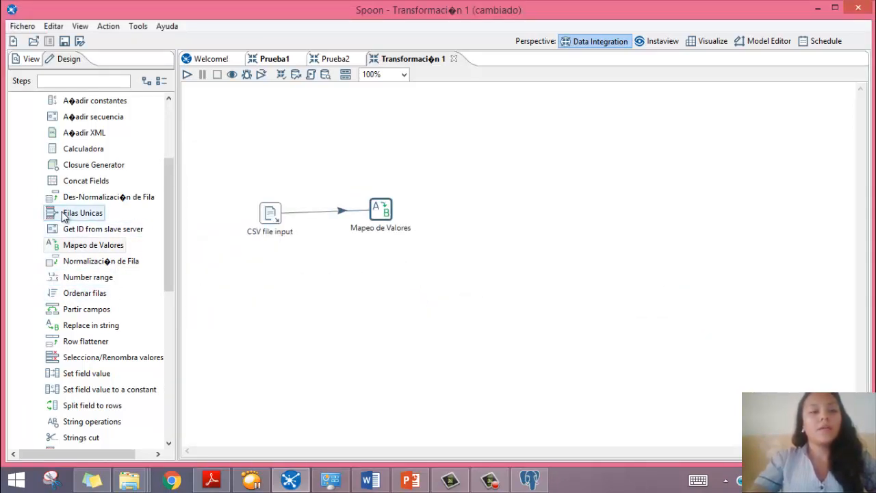
Place a Filas Unicas step below Mapeo de Valores and connect Mapeo de Valores to it with a hop
drag(79, 213, 462, 302)
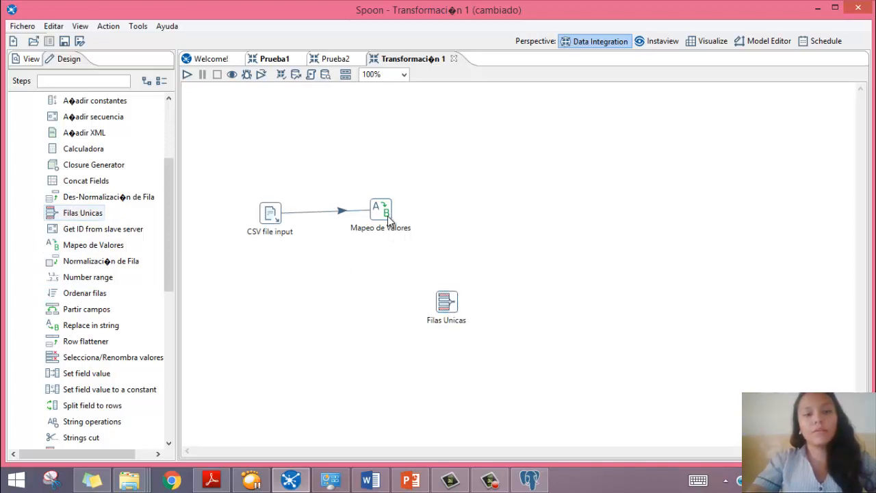
mouse_move(391, 234)
drag(437, 285, 446, 299)
Load all incoming fields as comparison fields in Filas Unicas and accept its settings
double_click(446, 304)
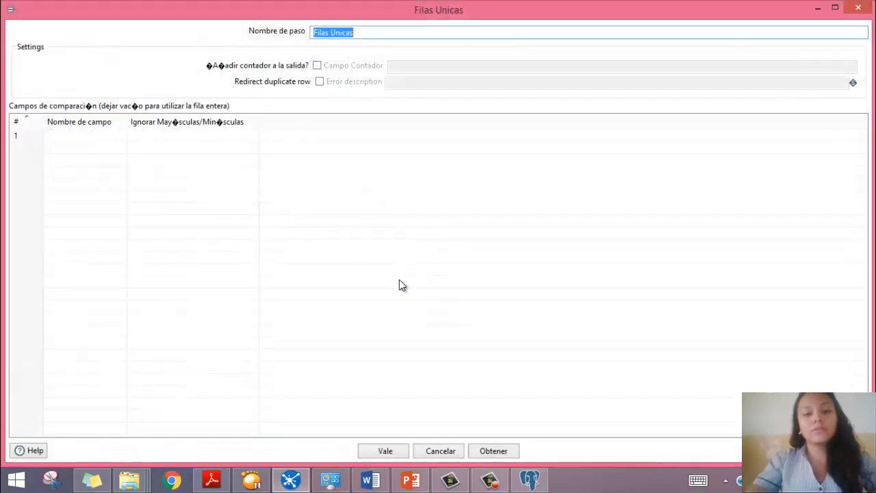
click(479, 452)
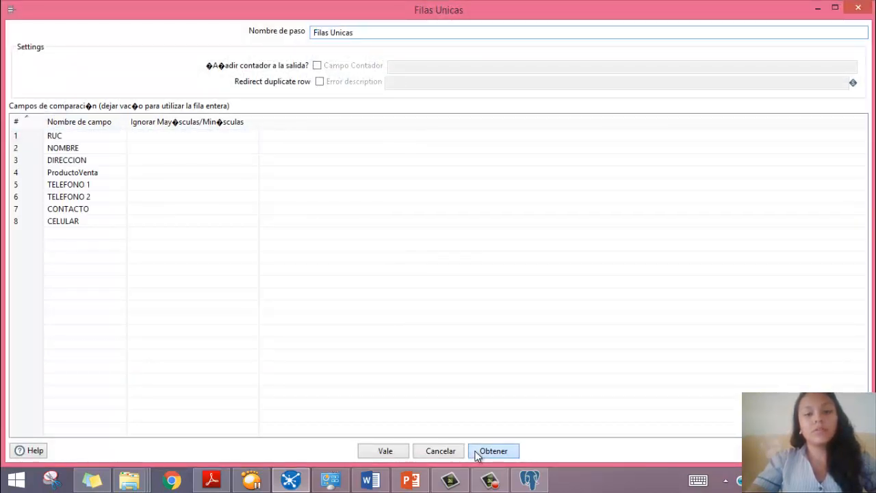
click(385, 451)
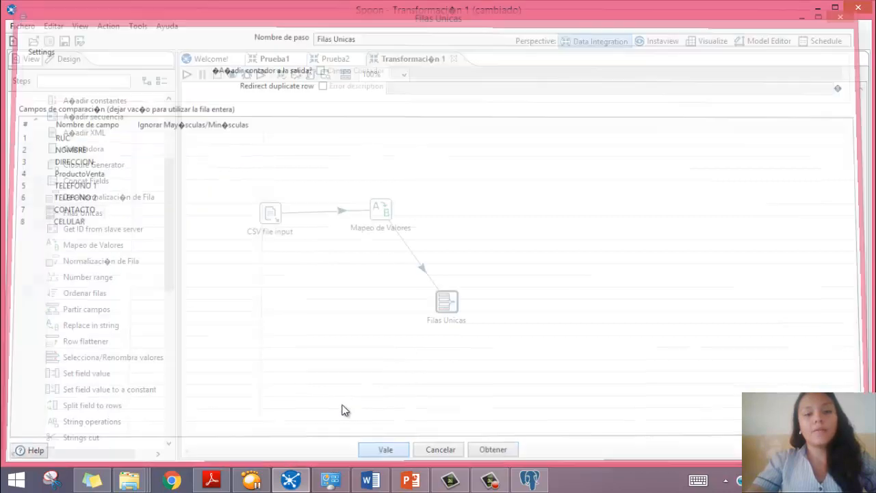
Place a Selecciona/Renombra valores step from the Transformar category and connect Filas Unicas to it with a hop
scroll(167, 216, down, 2)
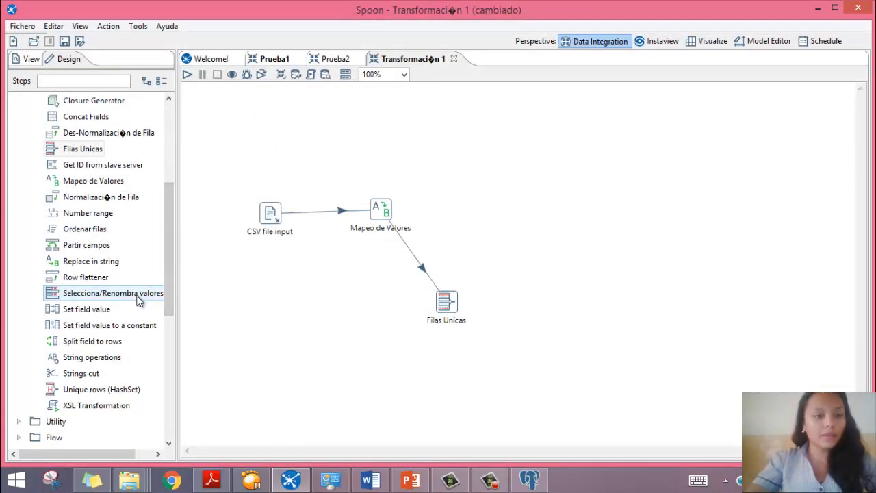
drag(122, 296, 569, 218)
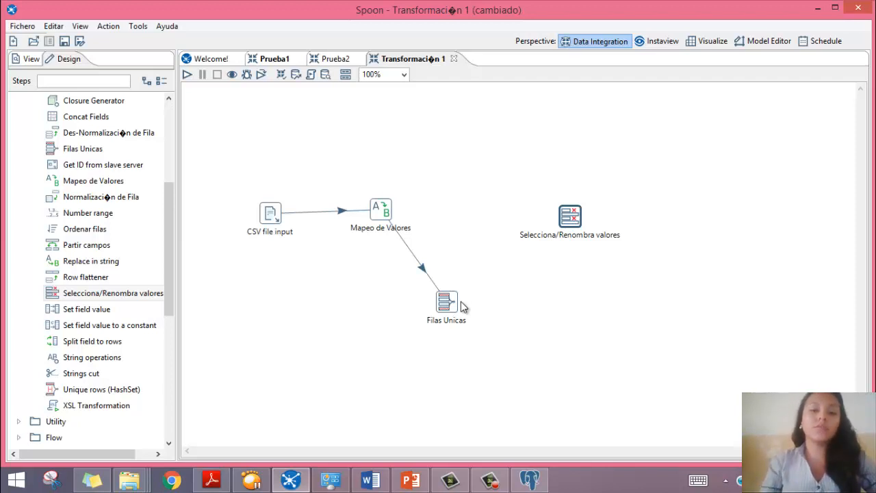
mouse_move(450, 309)
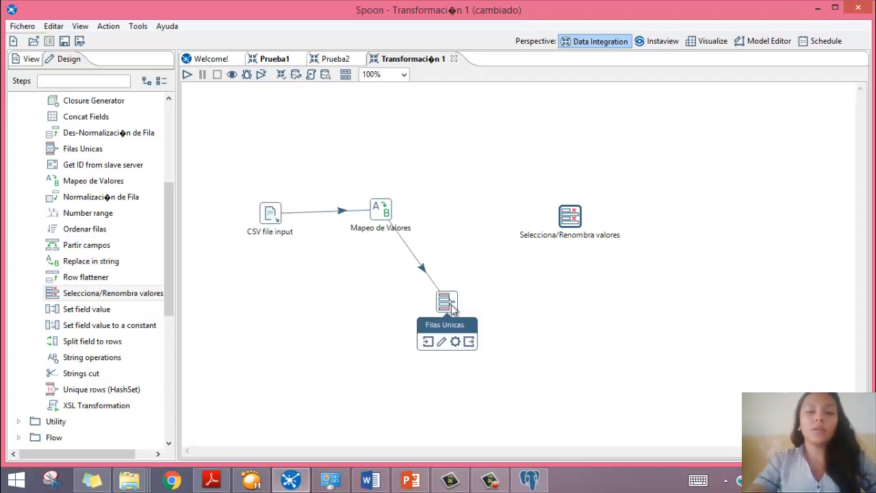
drag(470, 338, 573, 214)
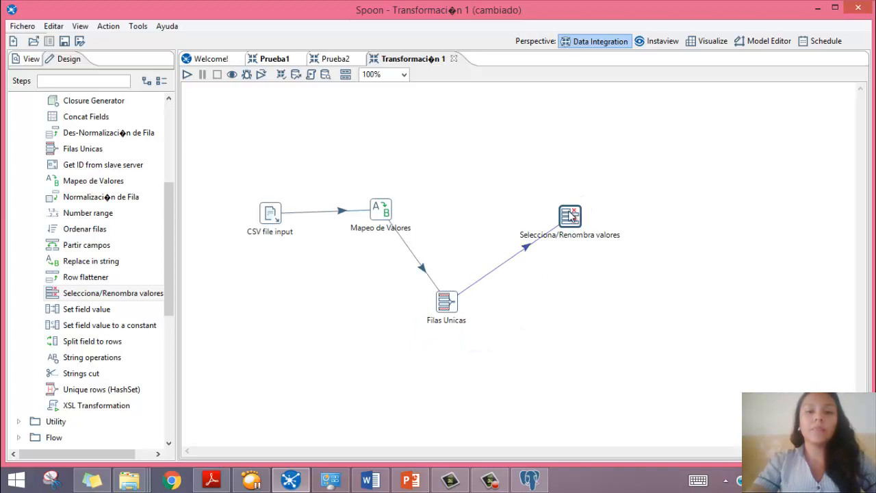
Load all incoming fields into the selection list of Selecciona/Renombra valores and accept its settings
mouse_move(573, 214)
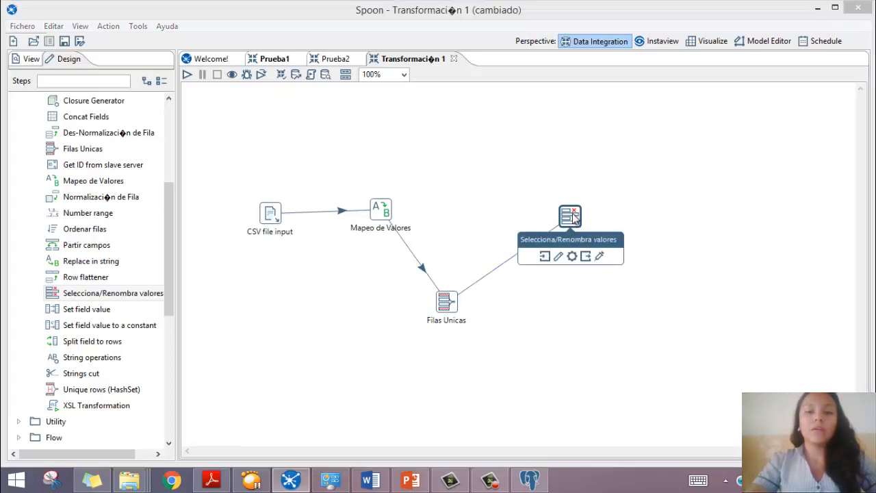
double_click(573, 216)
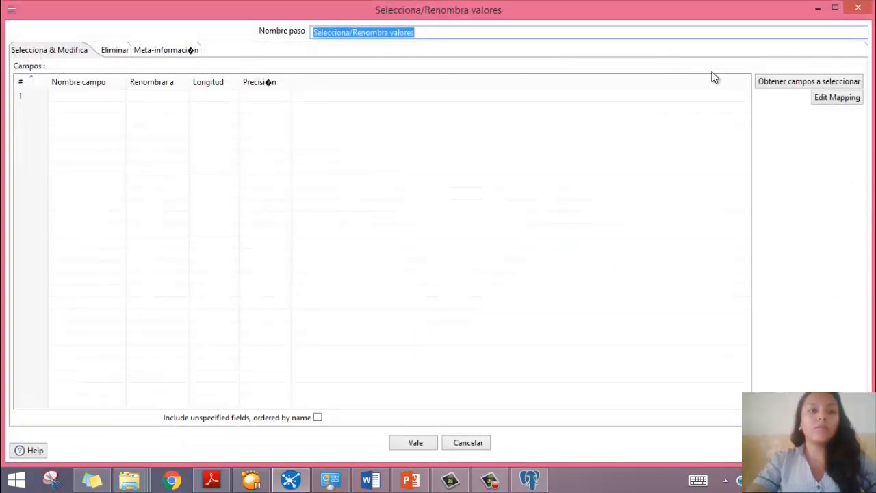
click(768, 81)
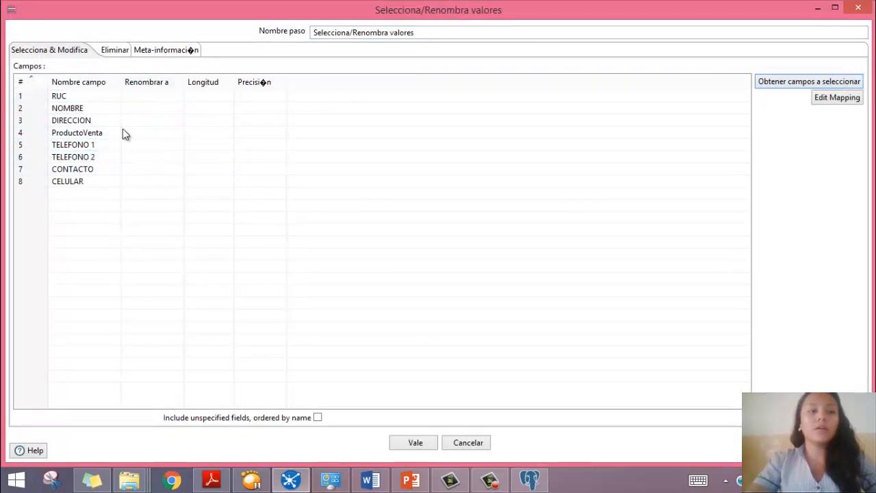
click(413, 442)
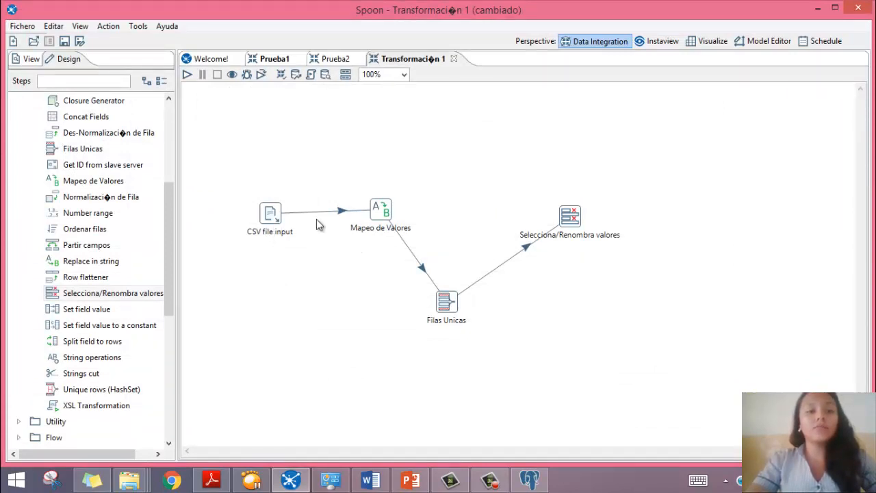
Filter the step list by DIM and place a Búsqueda/Actualización en Dimensión step beyond Selecciona/Renombra valores
drag(168, 199, 183, 107)
scroll(146, 107, down, 2)
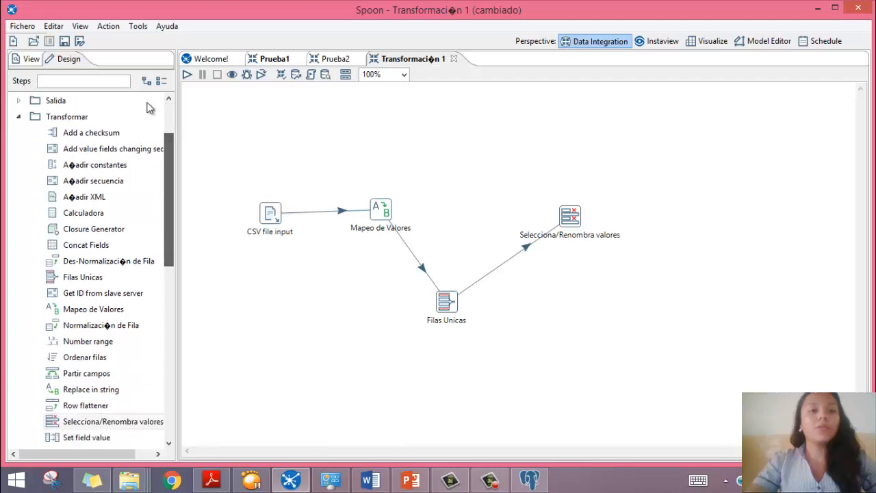
click(97, 80)
text(Di)
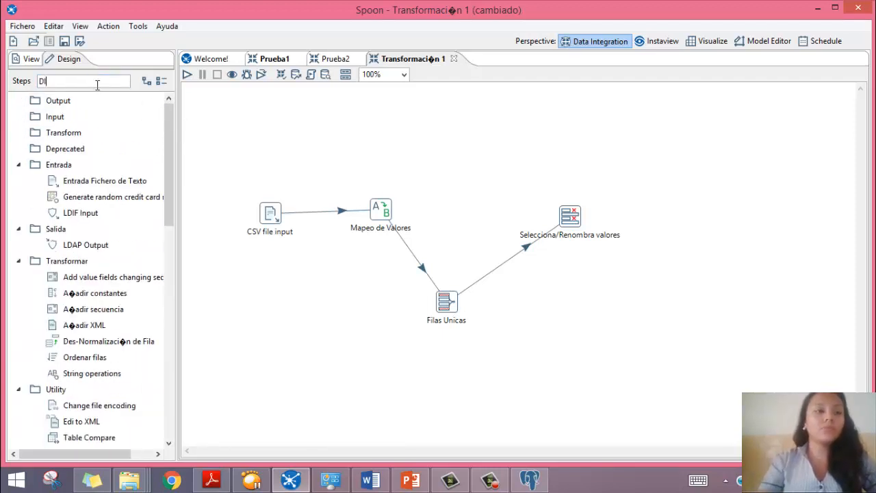
text(M)
scroll(165, 315, down, 1)
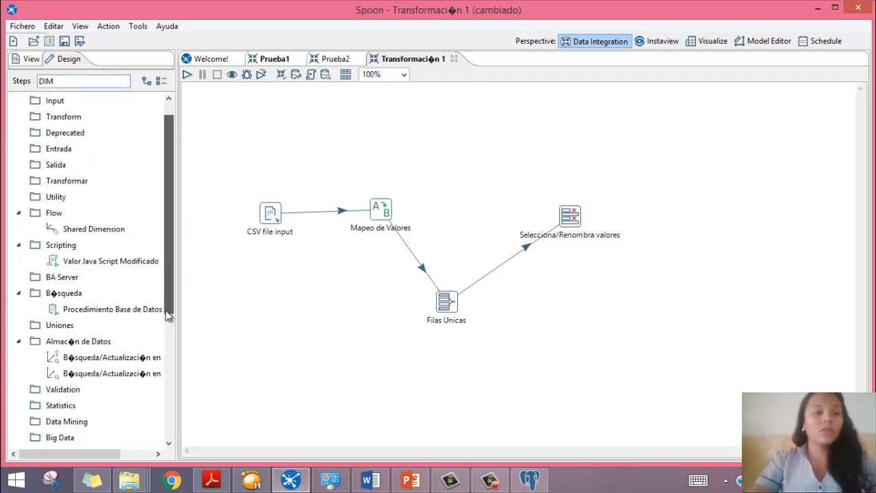
scroll(166, 310, down, 2)
drag(111, 453, 144, 454)
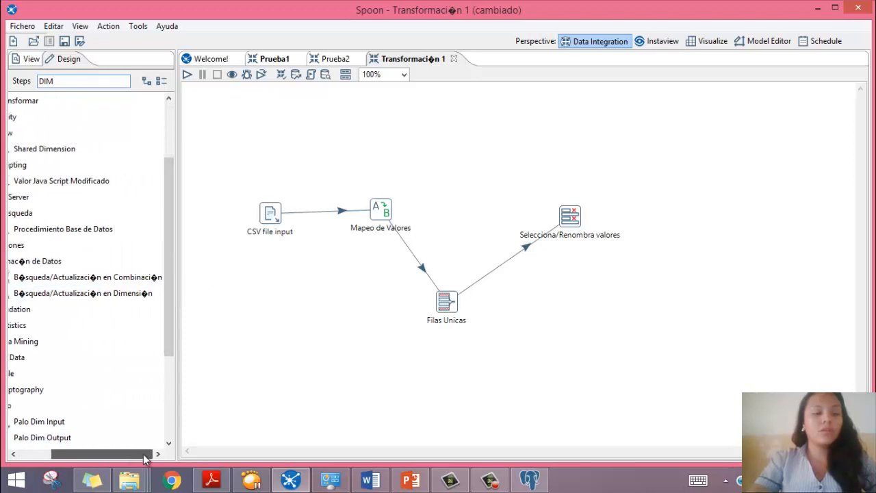
drag(98, 292, 685, 287)
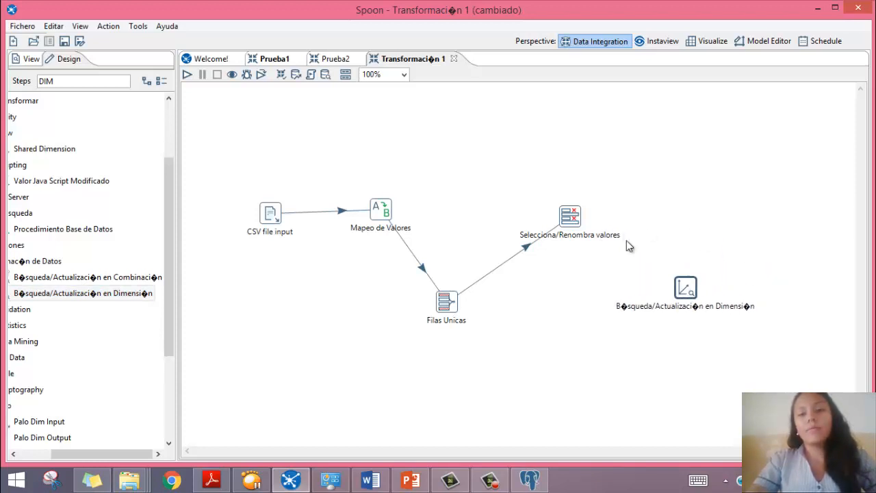
Connect Selecciona/Renombra valores to Búsqueda/Actualización en Dimensión with a hop carrying the main output of the step
mouse_move(577, 226)
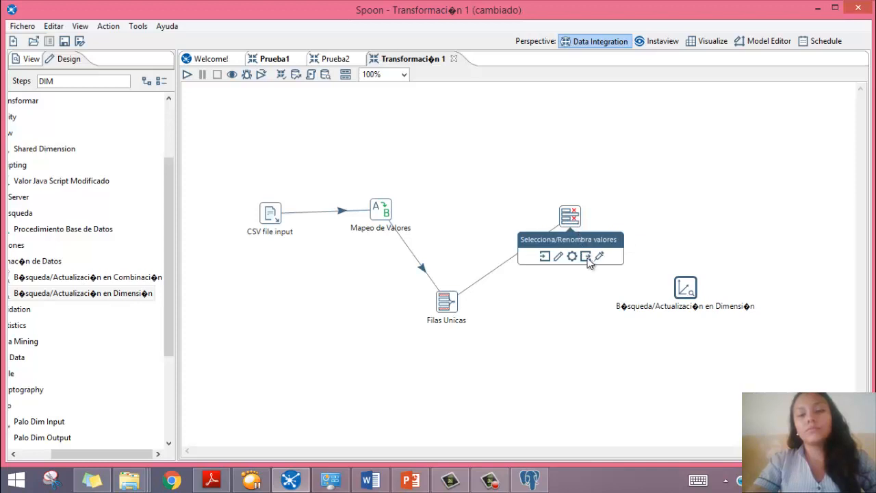
drag(589, 261, 692, 290)
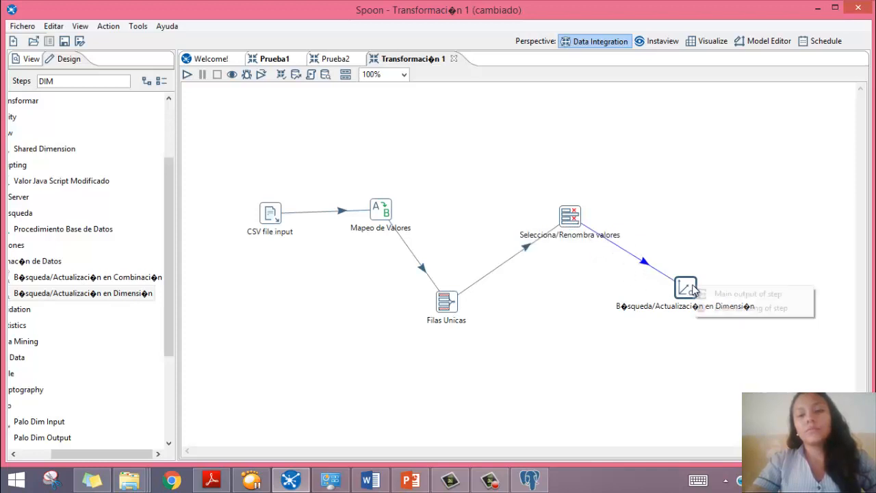
click(715, 295)
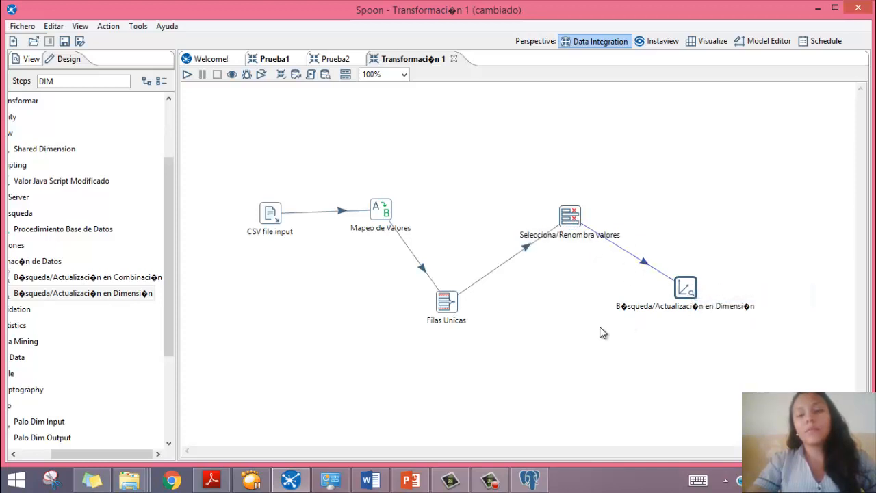
Open the settings of Búsqueda/Actualización en Dimensión and rename the step RESULTADODIM
double_click(687, 290)
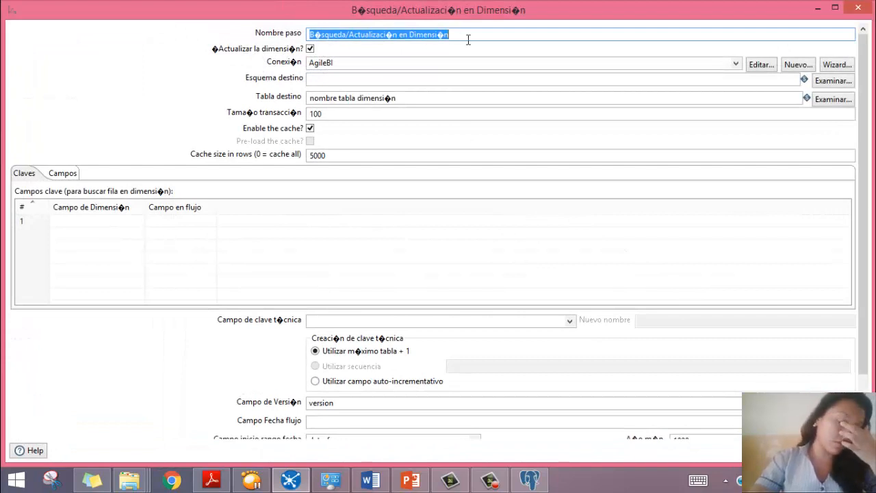
text(RES)
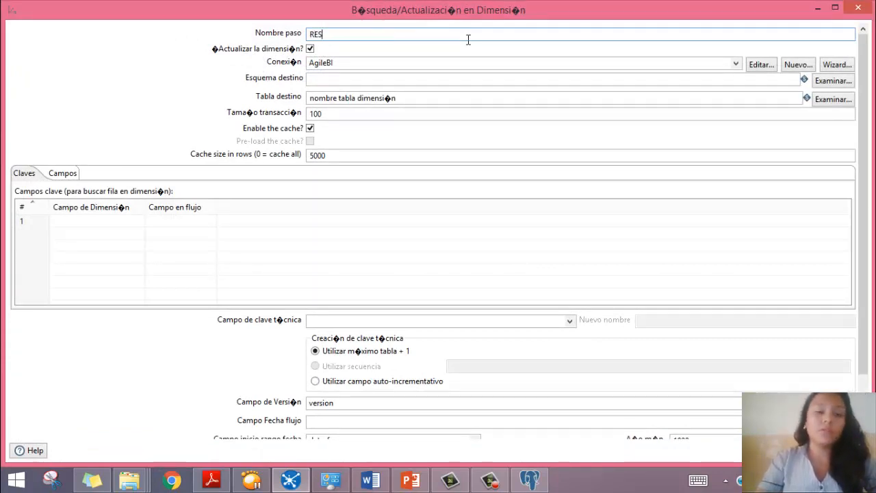
text(ULTADODIM)
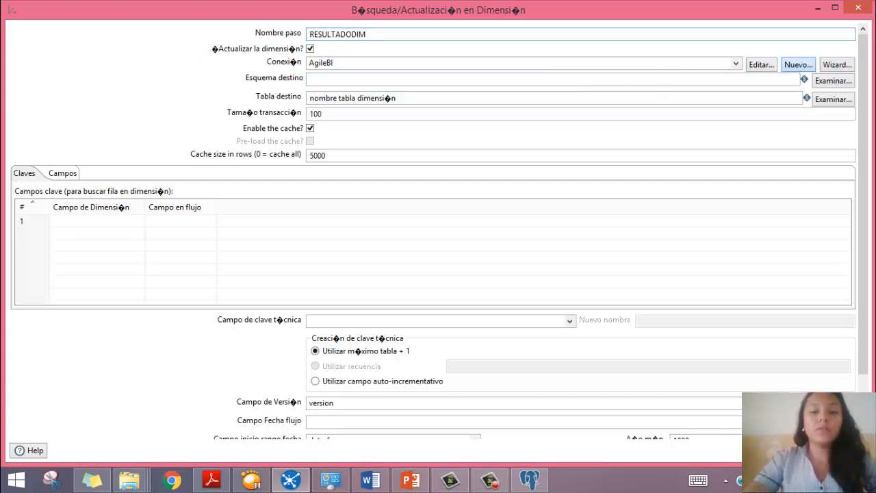
Start a new database connection named CONEXPOS of type PostgreSQL with localhost as the host name
click(797, 65)
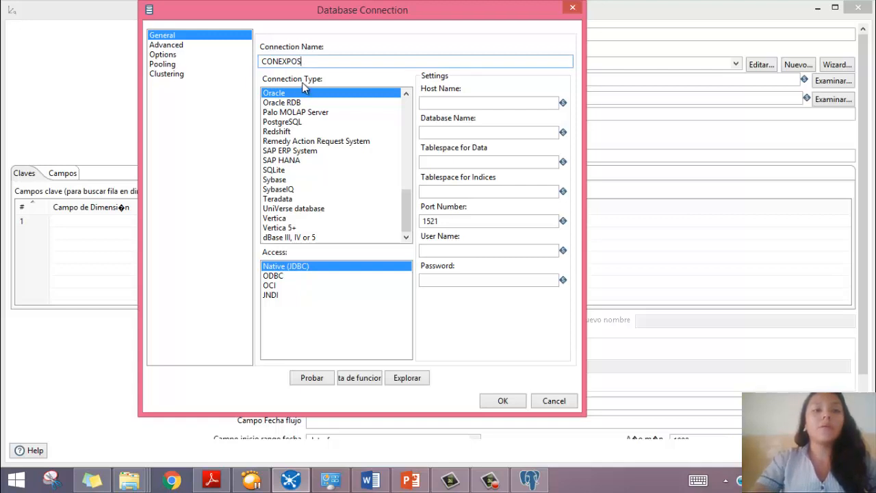
click(294, 122)
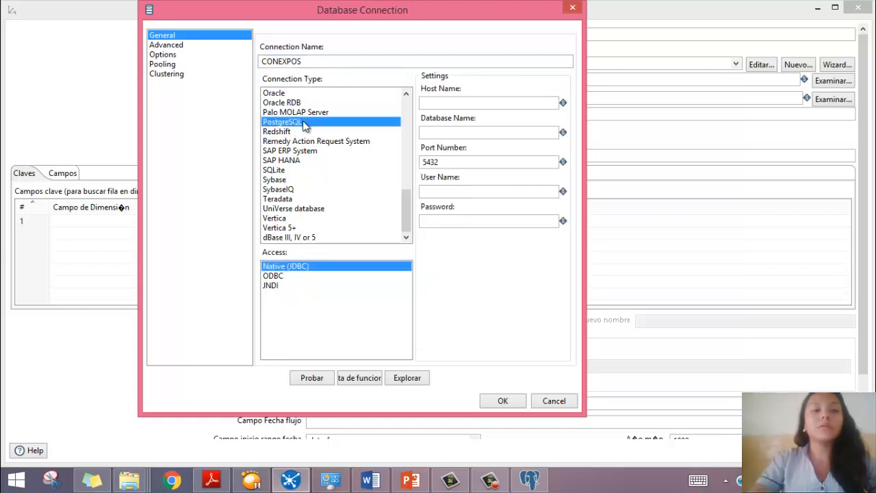
click(459, 101)
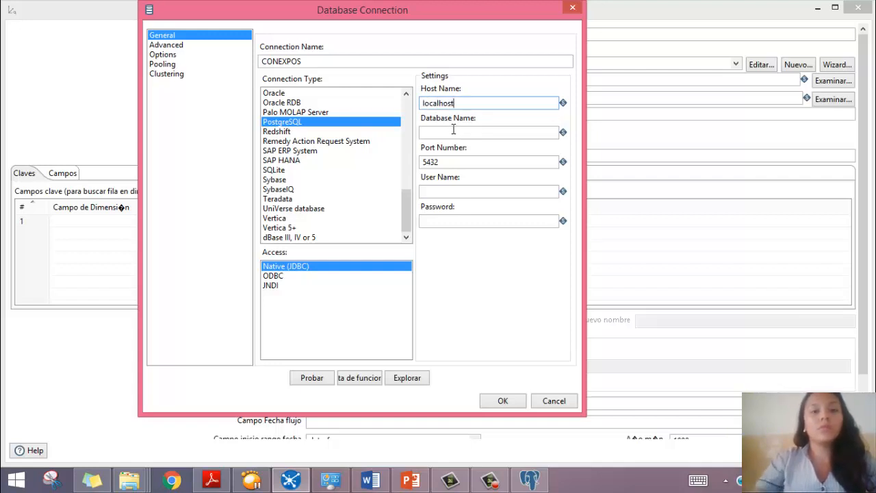
Switch to pgAdmin III and expand the databases of the PostgreSQL 9.2 server to look up the database name for the connection
click(461, 132)
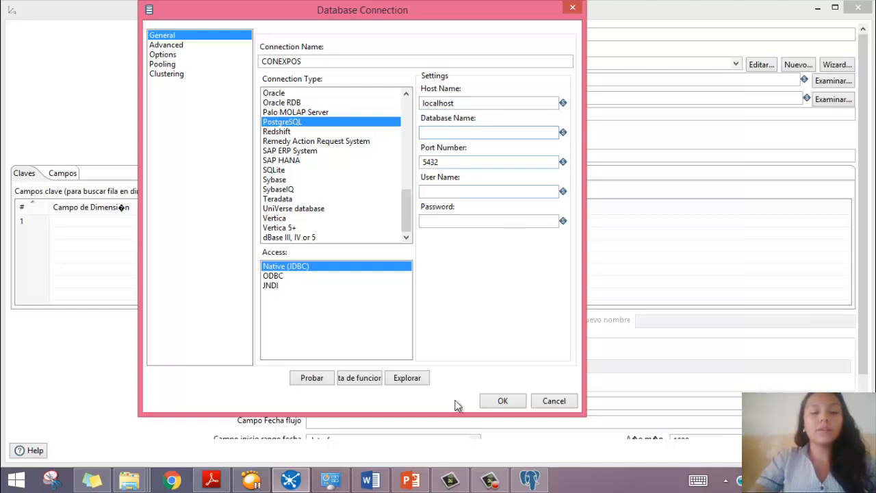
click(529, 479)
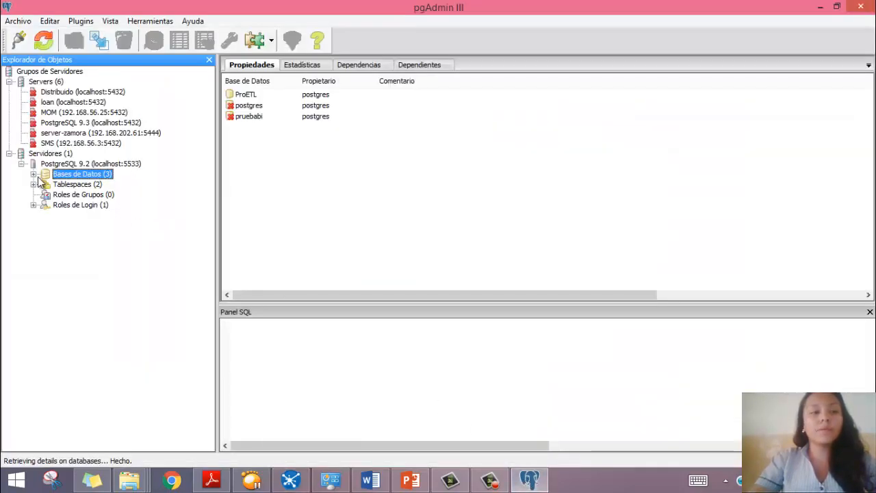
click(33, 174)
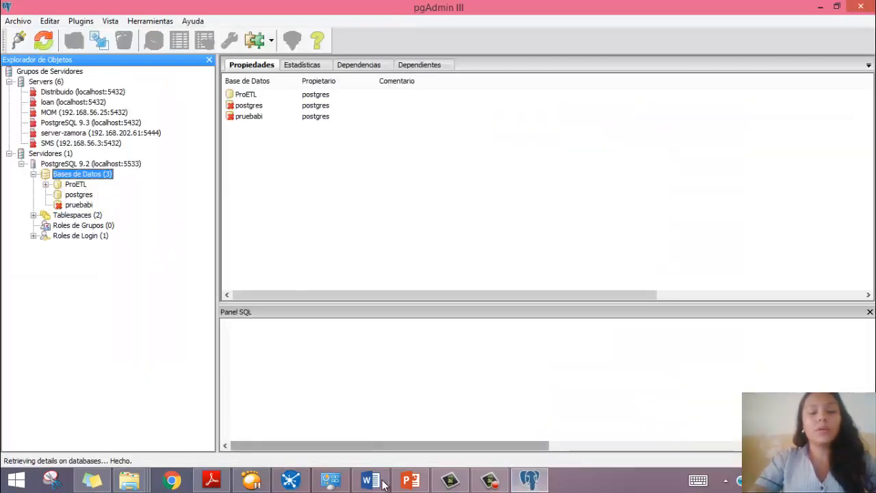
Return to Spoon and enter ProETL as the database name of the CONEXPOS connection, checking the name in pgAdmin III
click(299, 482)
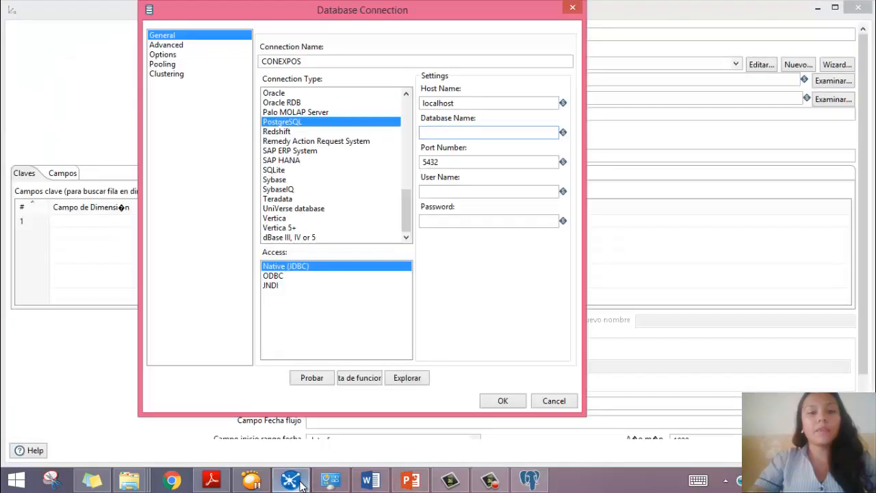
click(530, 481)
click(528, 481)
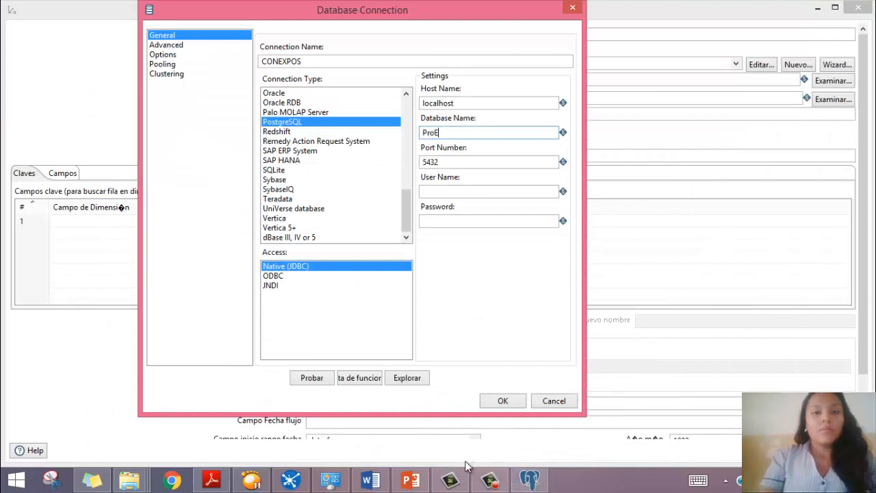
Look up the PostgreSQL 9.2 server's port in pgAdmin III and set the connection's port number to 5533 in Spoon
click(530, 481)
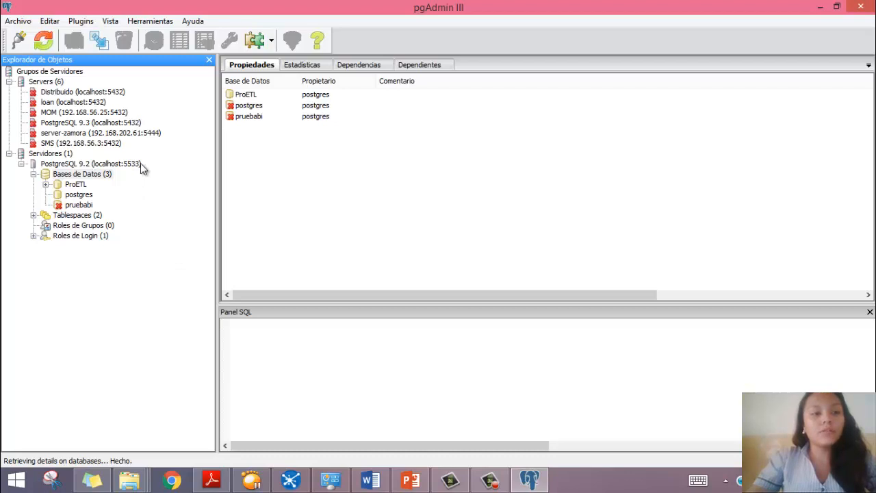
click(291, 481)
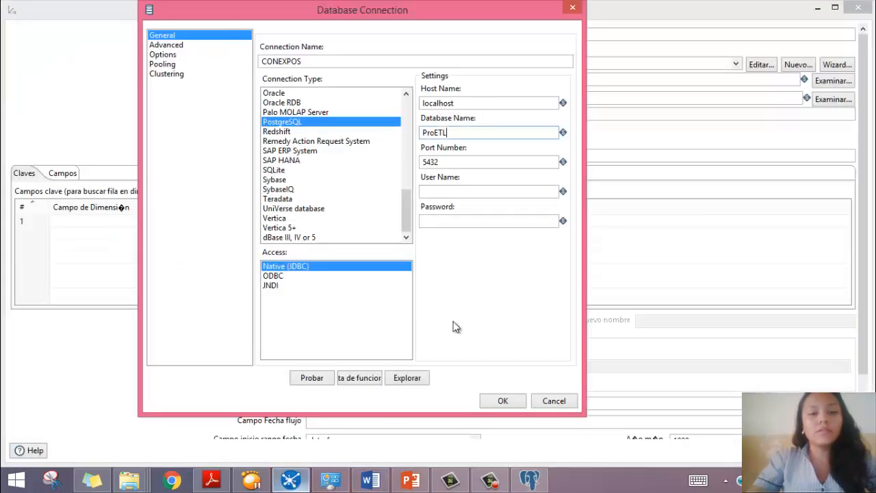
click(450, 162)
key(BackSpace)
key(BackSpace)
key(BackSpace)
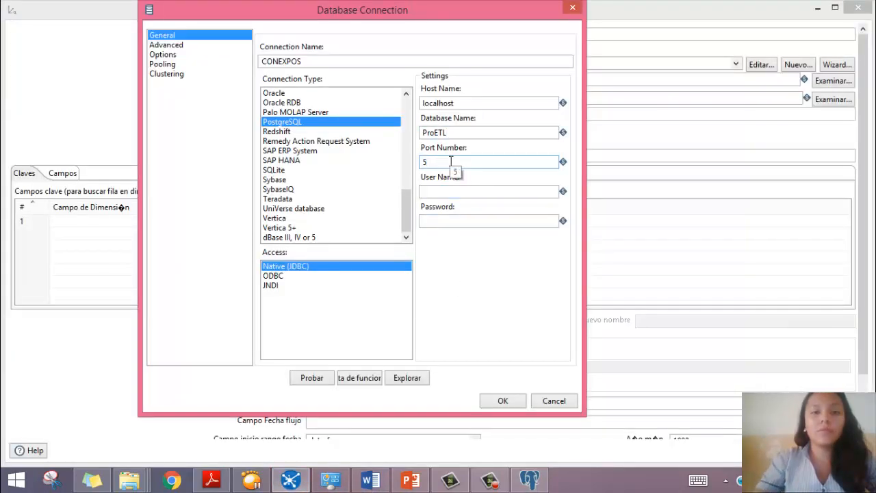
text(533)
Enter postgres as the connection's user name and fill in the database password
click(451, 192)
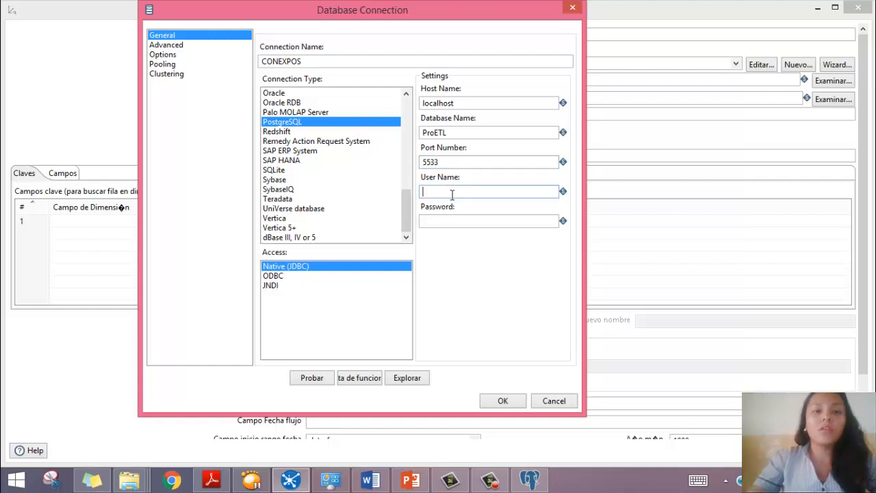
text(postgres)
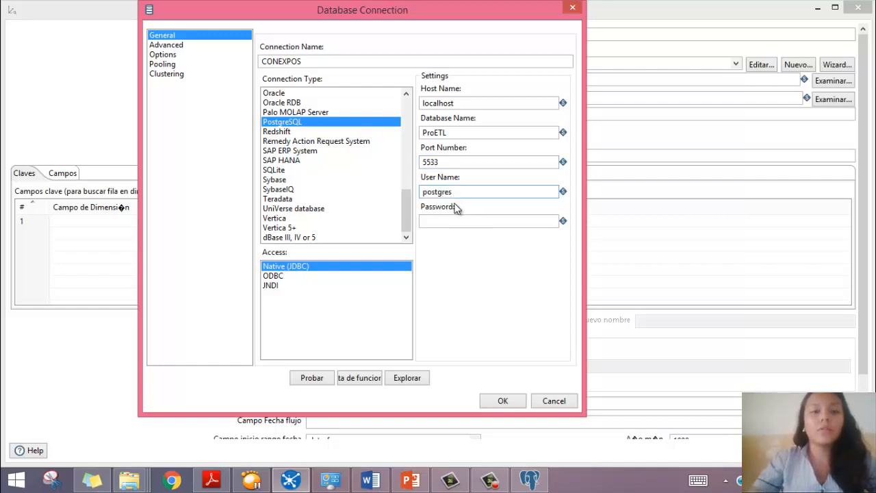
click(459, 218)
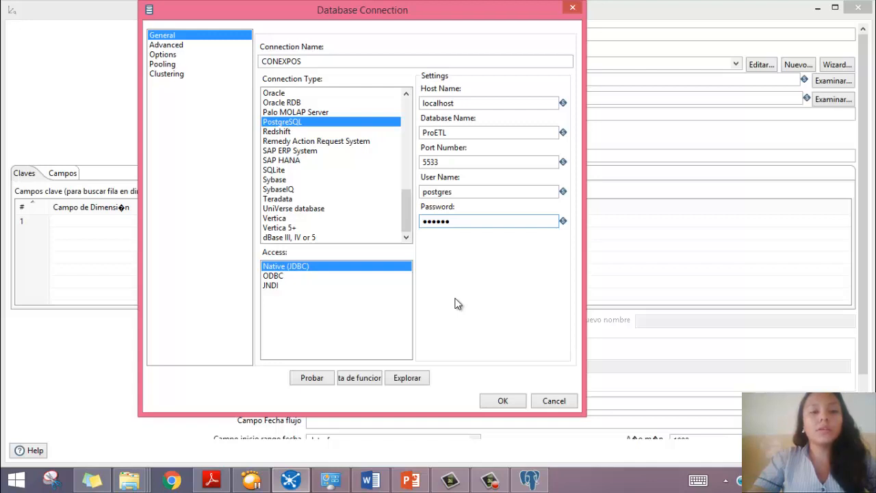
Test the CONEXPOS database connection and save it for the dimension step
click(326, 376)
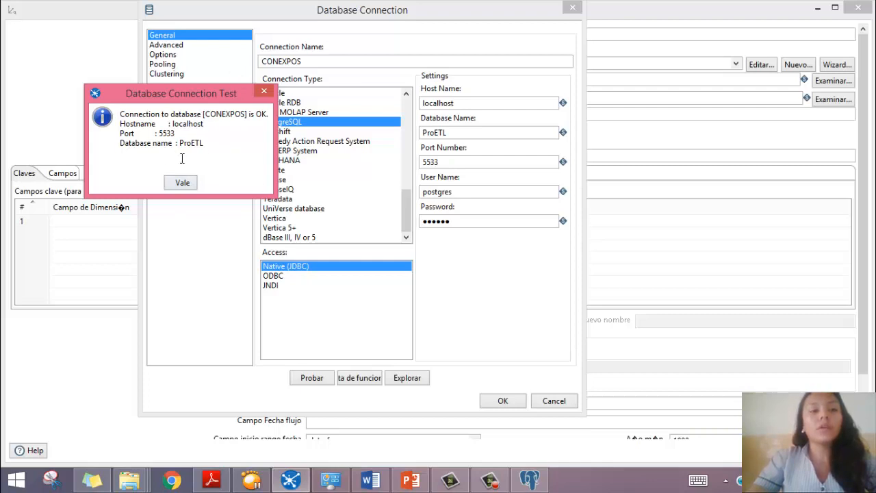
click(182, 183)
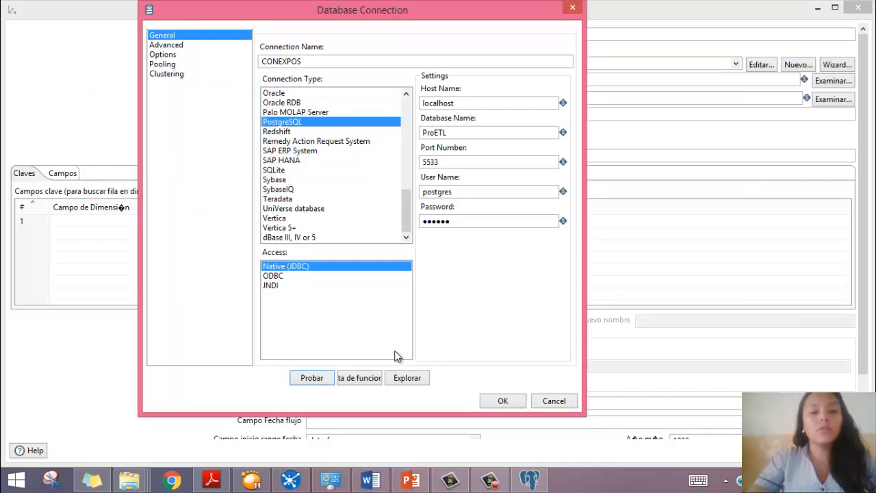
click(503, 402)
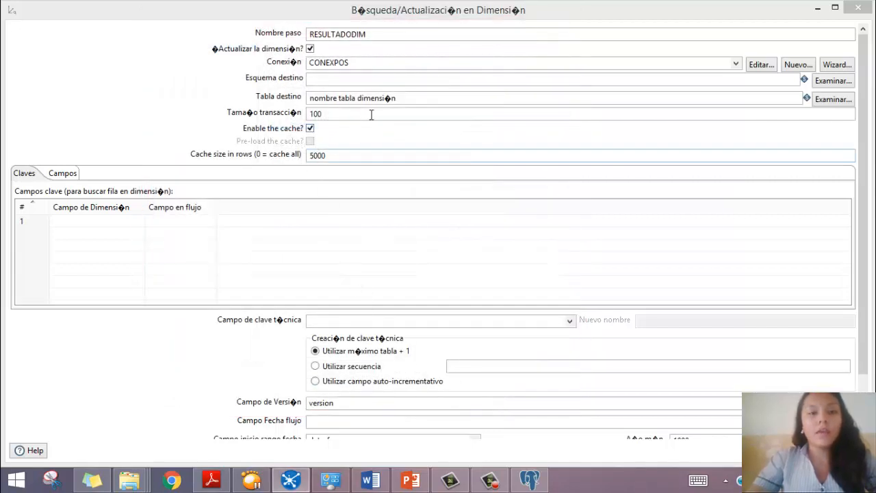
Replace the placeholder target table name of the dimension step with dimetl
click(413, 98)
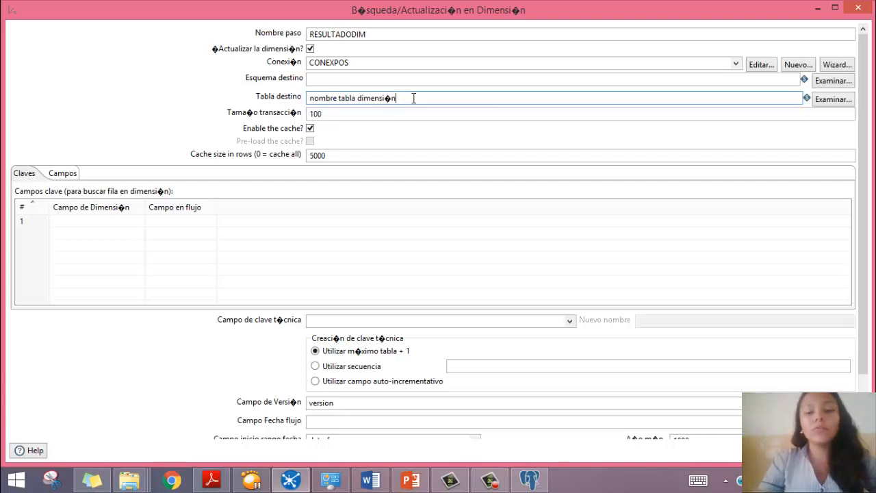
key(BackSpace)
key(BackSpace)
key(BackSpace)
key(BackSpace)
key(BackSpace)
key(BackSpace)
key(BackSpace)
key(BackSpace)
key(BackSpace)
key(BackSpace)
key(BackSpace)
key(BackSpace)
key(BackSpace)
key(BackSpace)
key(BackSpace)
key(BackSpace)
key(BackSpace)
key(BackSpace)
key(BackSpace)
key(BackSpace)
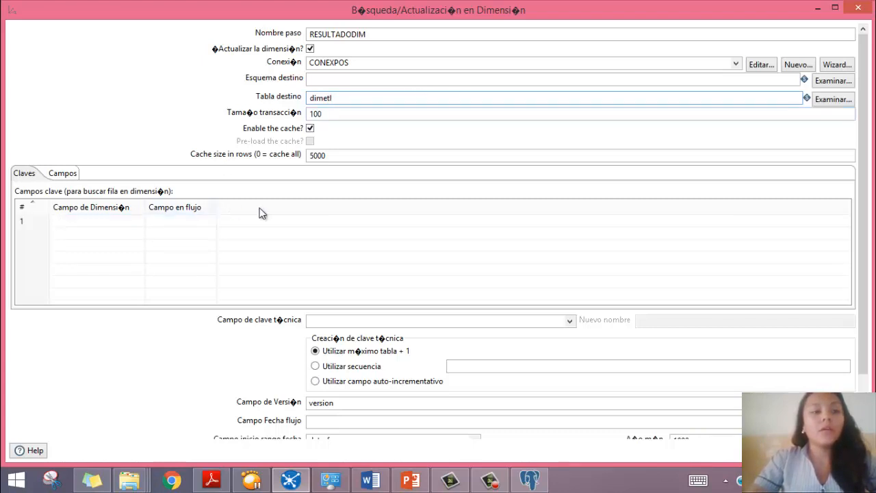
Fill the key fields list of the dimension step with the fields obtained from the incoming stream
click(41, 216)
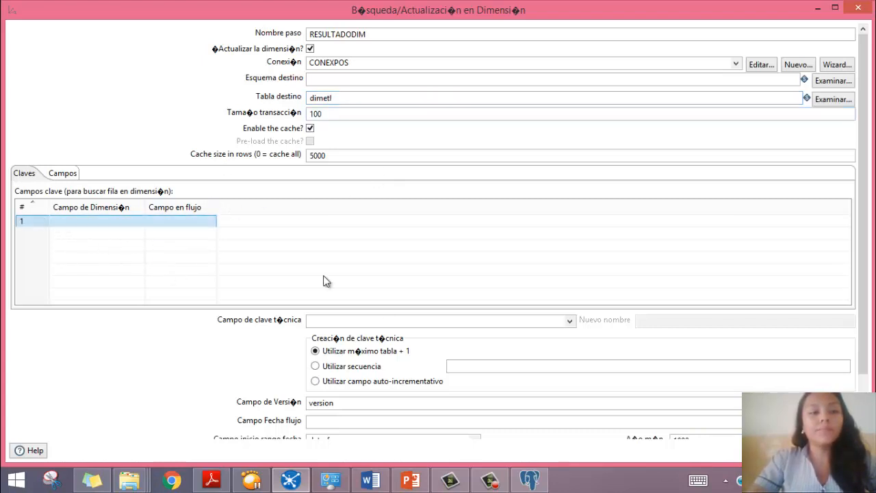
scroll(860, 297, down, 3)
click(475, 429)
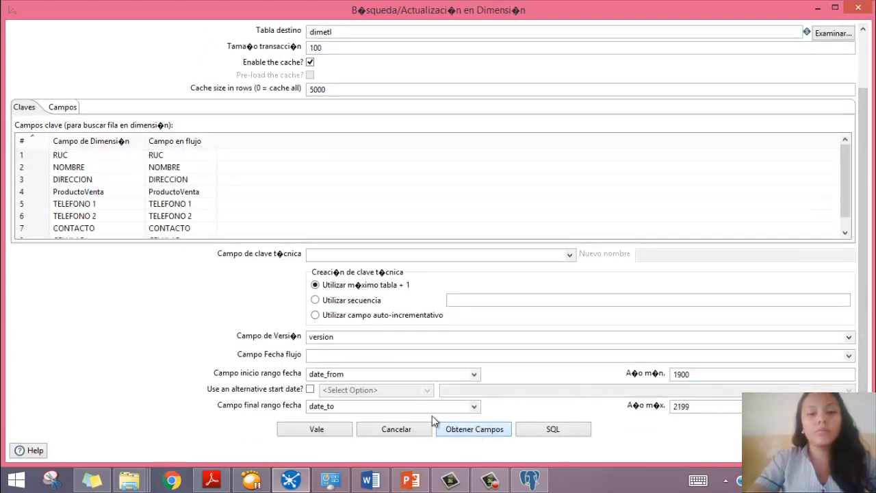
Delete all key fields from NOMBRE onward so that only RUC is used as the dimension key
click(27, 156)
click(29, 167)
click(29, 159)
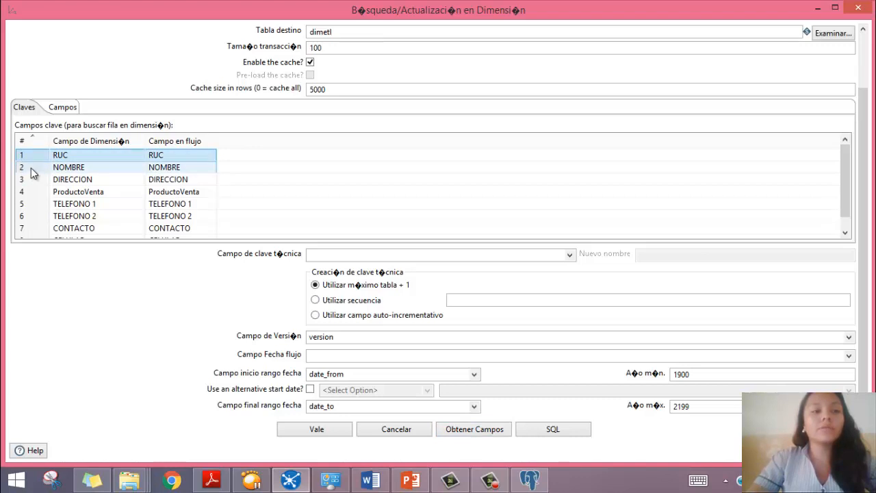
click(31, 167)
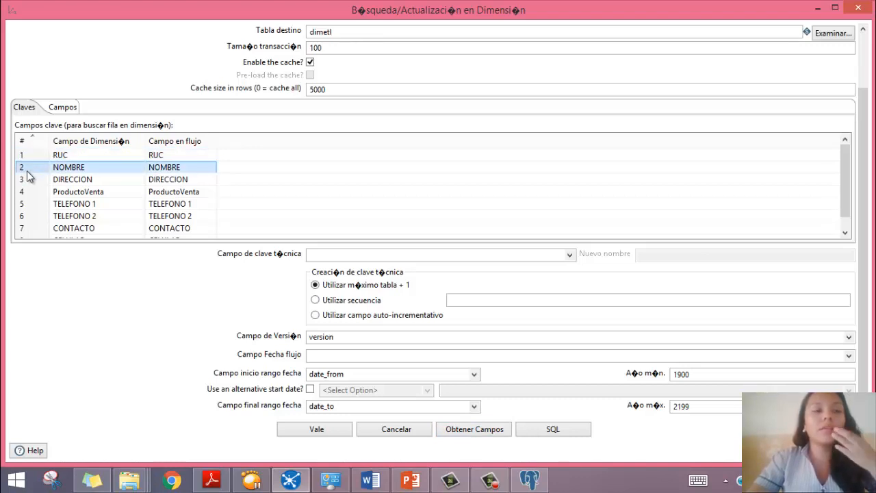
key(Delete)
key(Delete)
key(Delete)
key(Delete)
key(Delete)
key(Delete)
key(Delete)
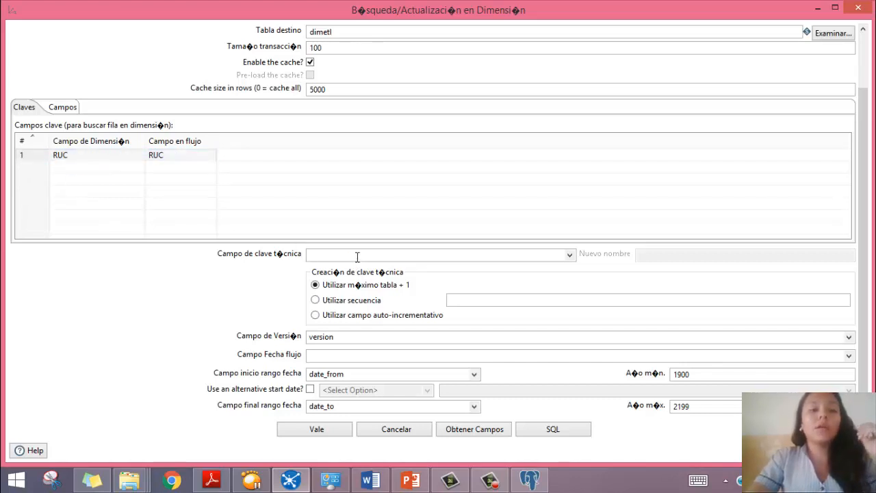
Set the technical key field to id_ruc and fill the lookup/update fields list with the fields from the incoming stream
text(id_)
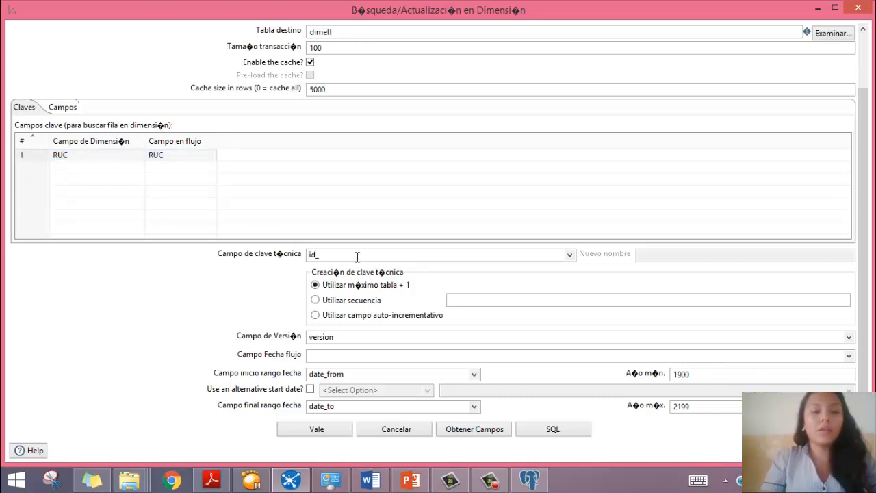
text(ruc)
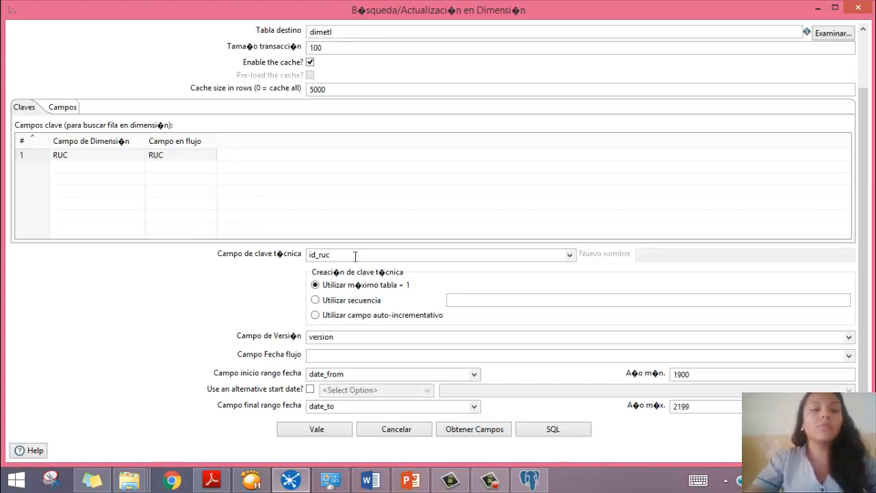
click(71, 110)
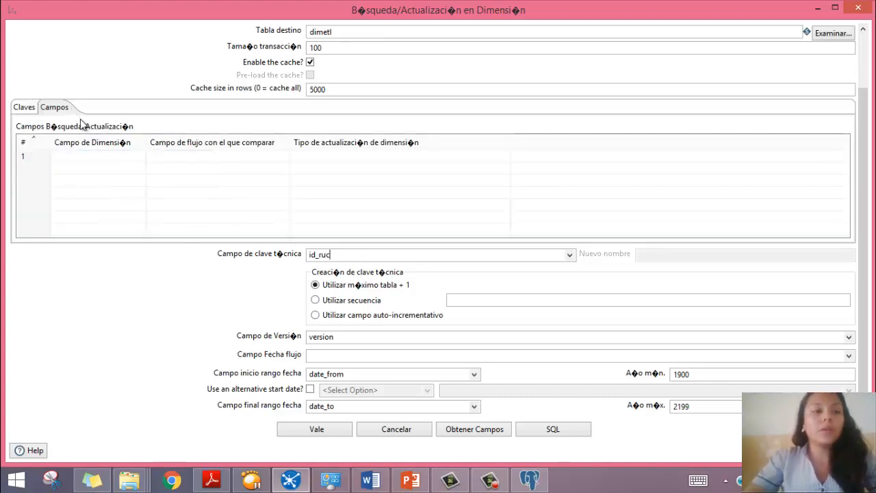
click(459, 433)
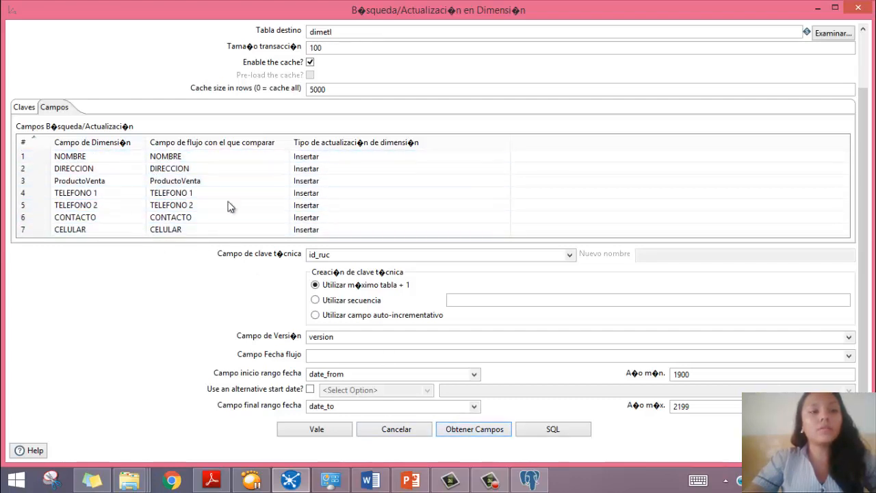
Recheck the key settings, execute the generated SQL to create the dimetl table and its indexes, and accept the step's configuration
click(30, 110)
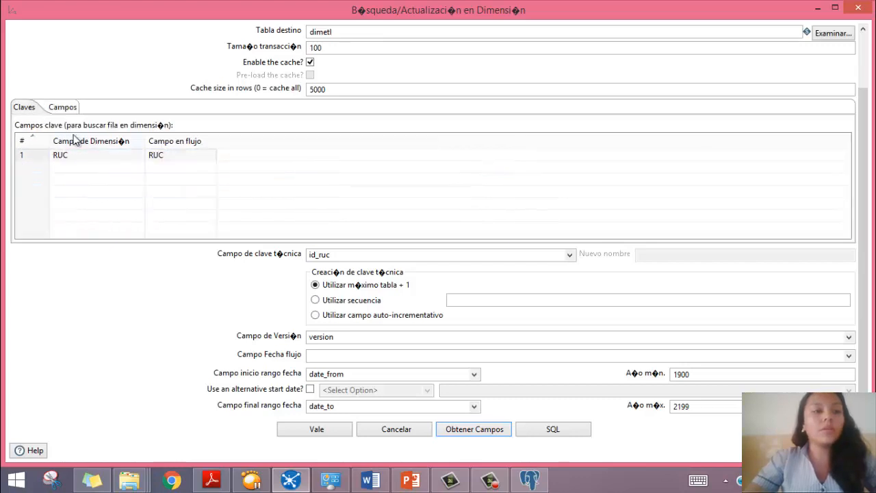
click(78, 158)
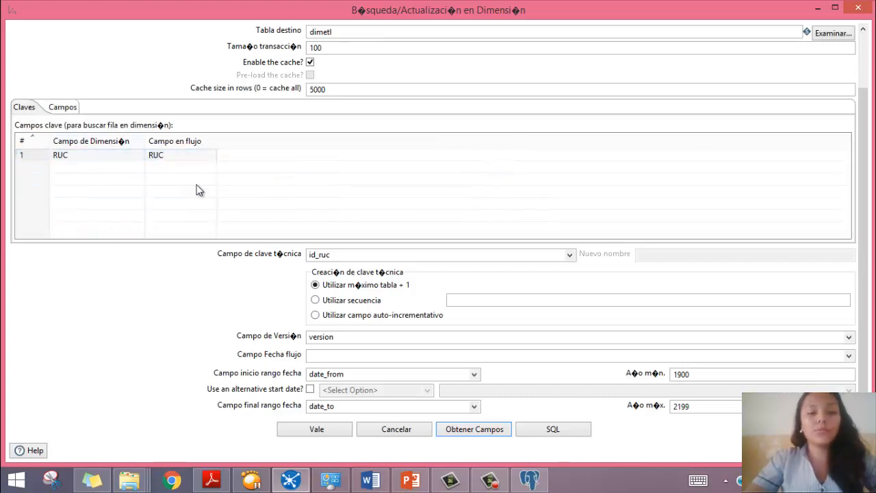
scroll(764, 217, up, 2)
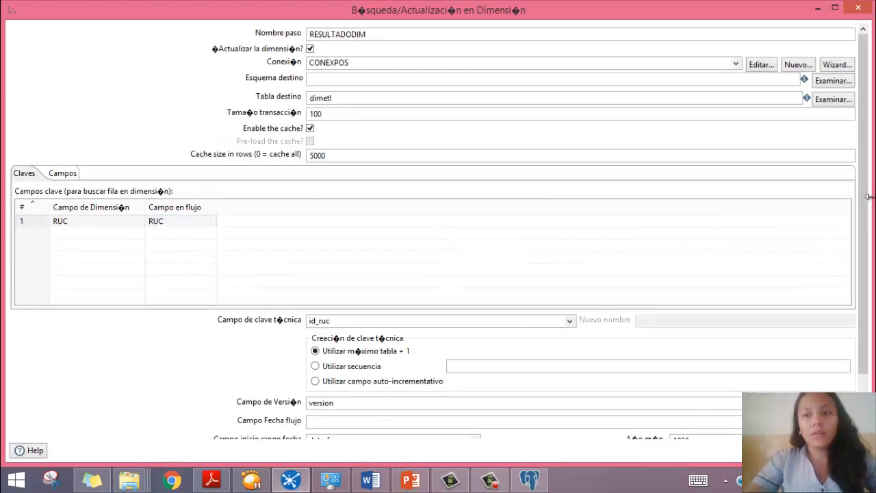
scroll(866, 237, down, 1)
scroll(866, 237, down, 1)
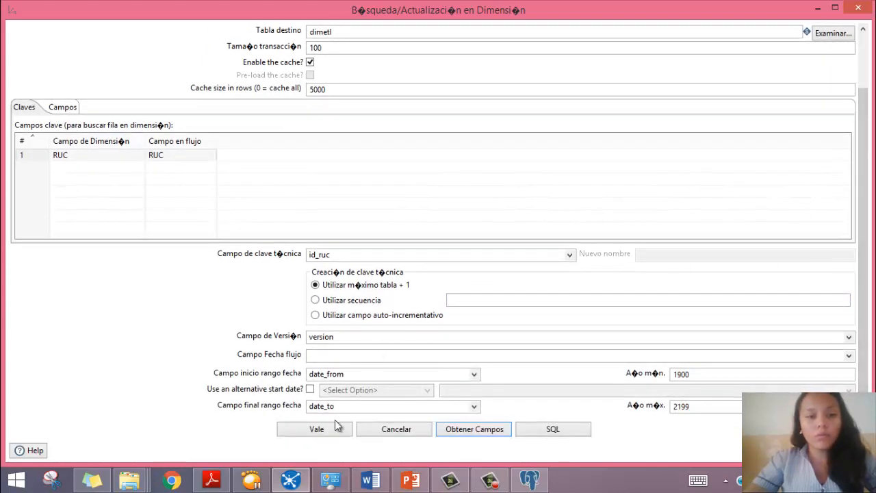
click(567, 433)
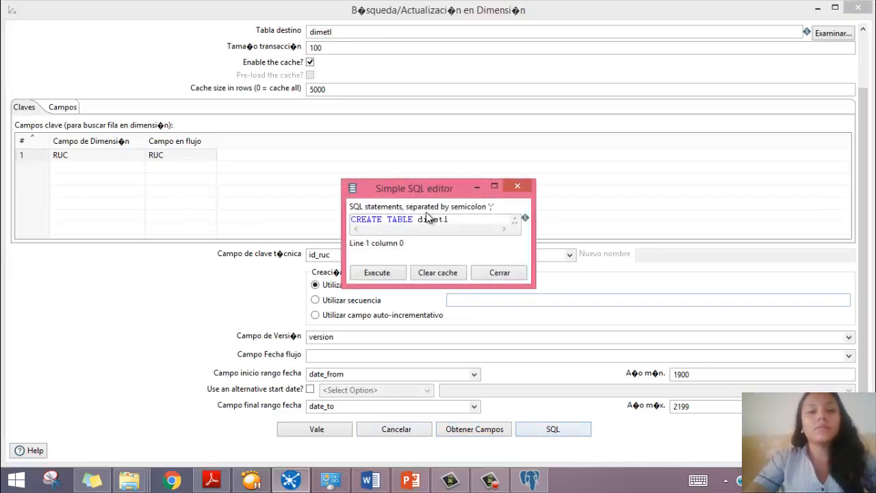
drag(449, 187, 448, 152)
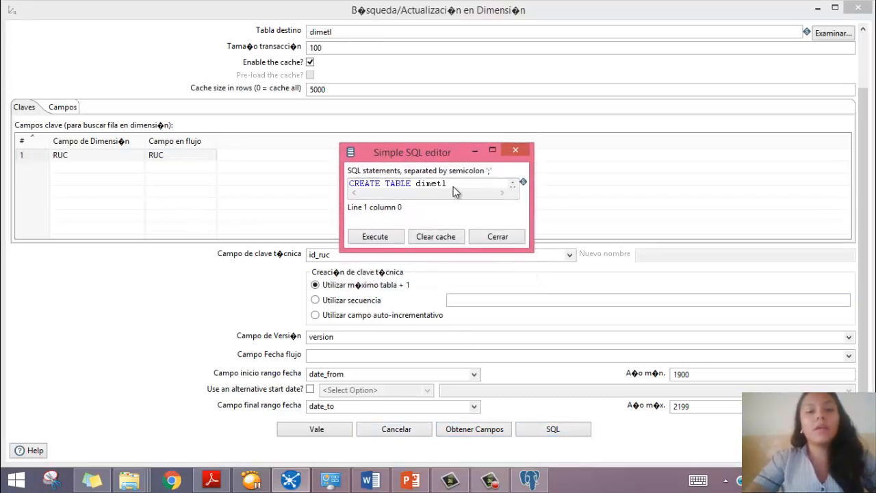
click(386, 240)
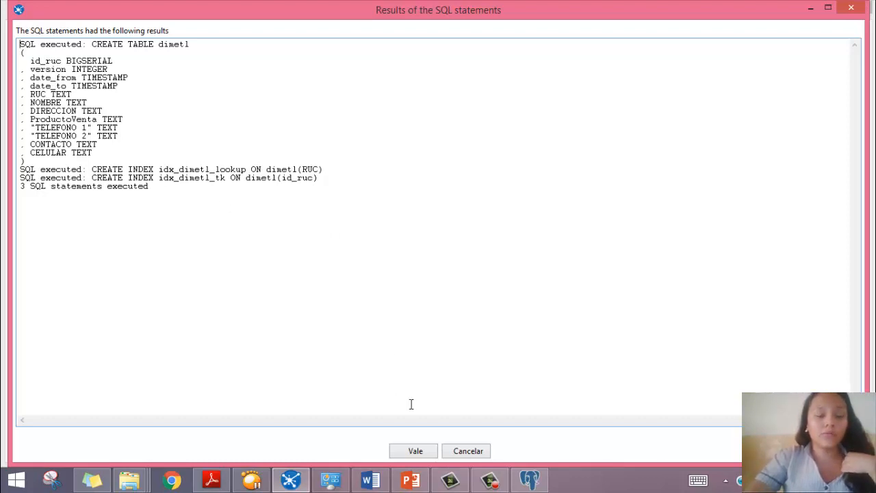
click(416, 450)
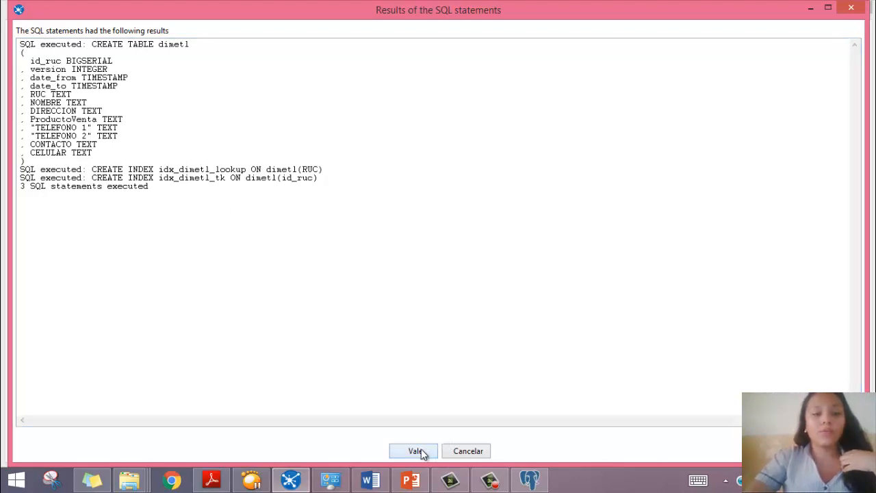
click(488, 237)
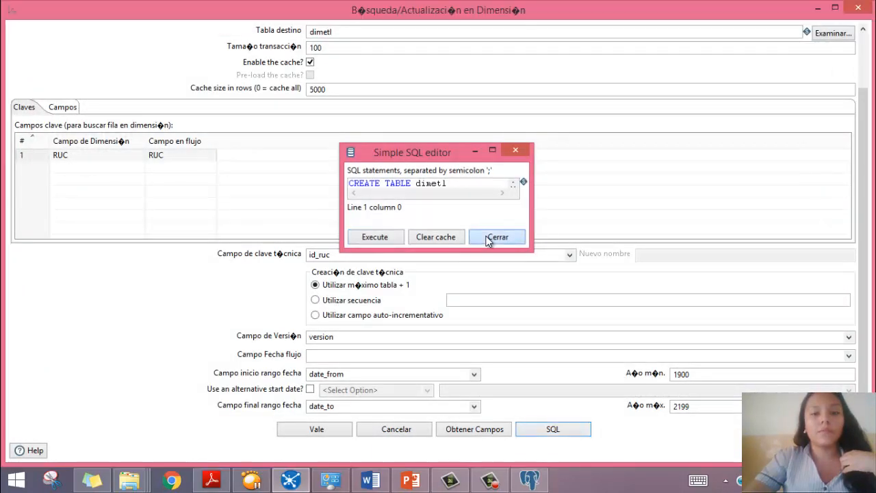
click(316, 431)
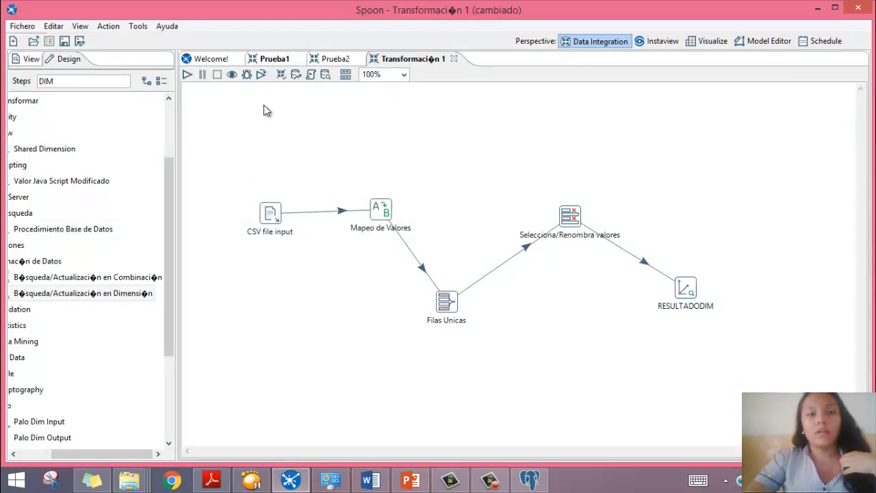
Save the transformation in the pentaho folder as Etlhecho, keeping the Kettle transformations file type
click(65, 42)
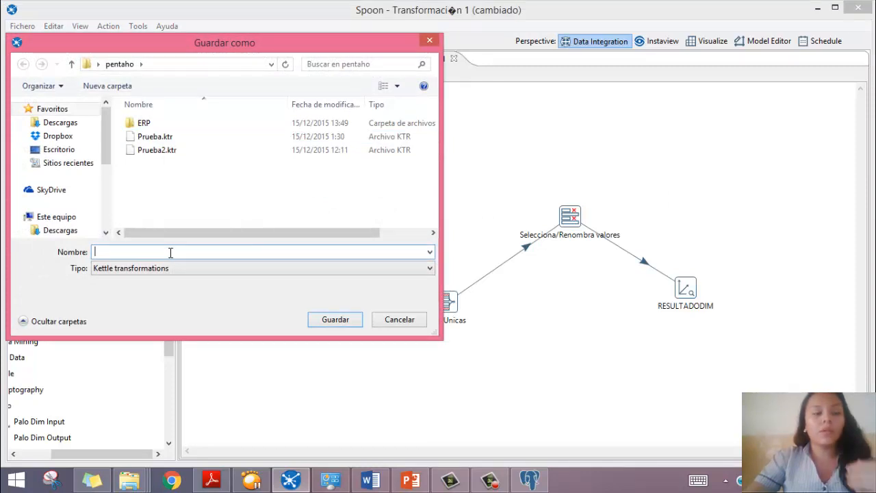
text(d)
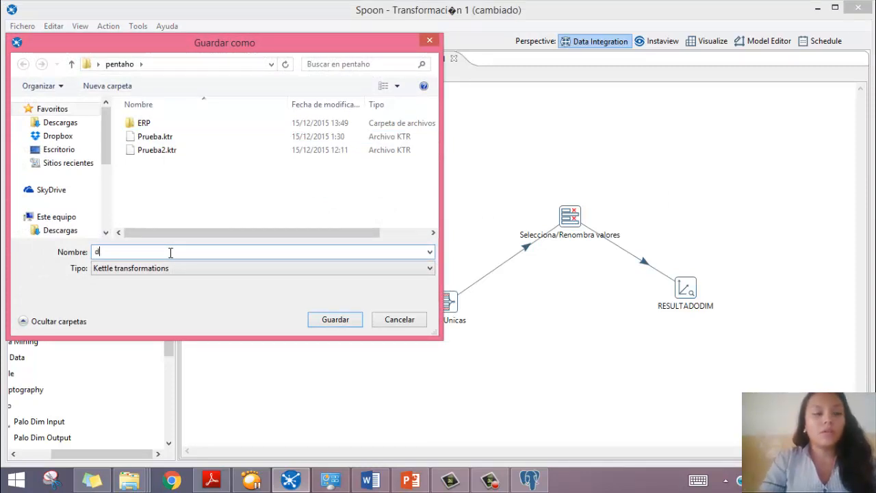
text(Et)
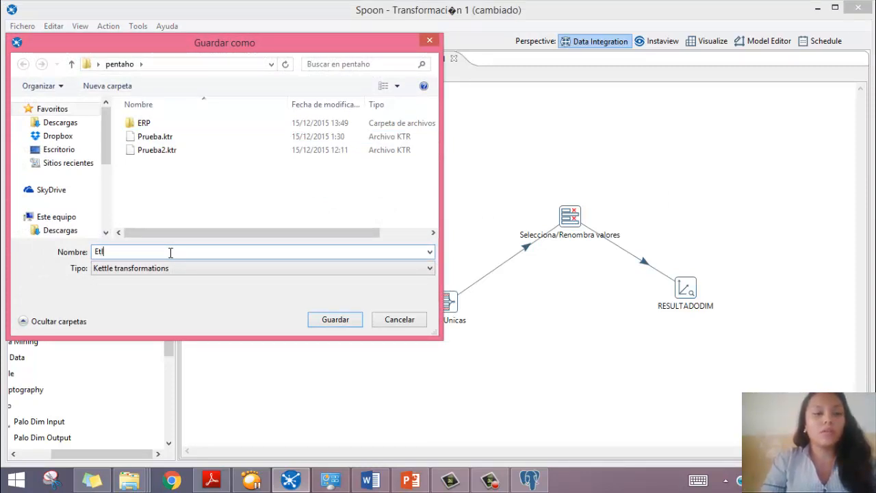
text(lhecho)
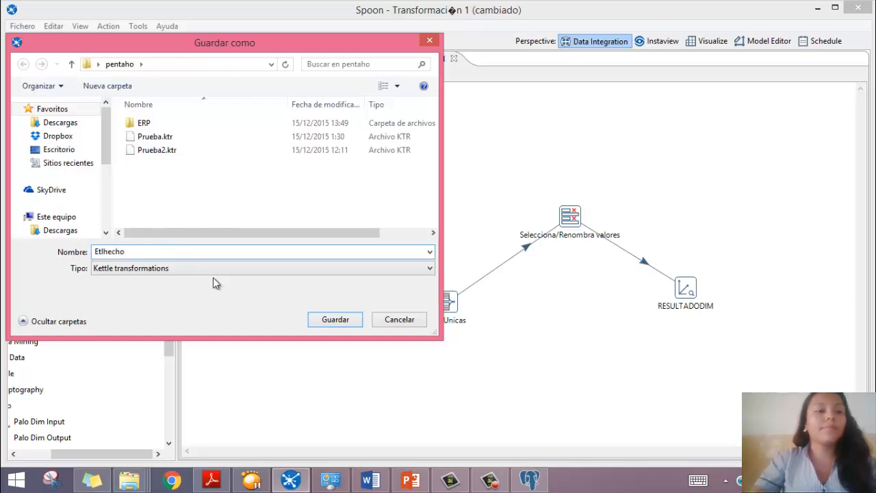
click(332, 321)
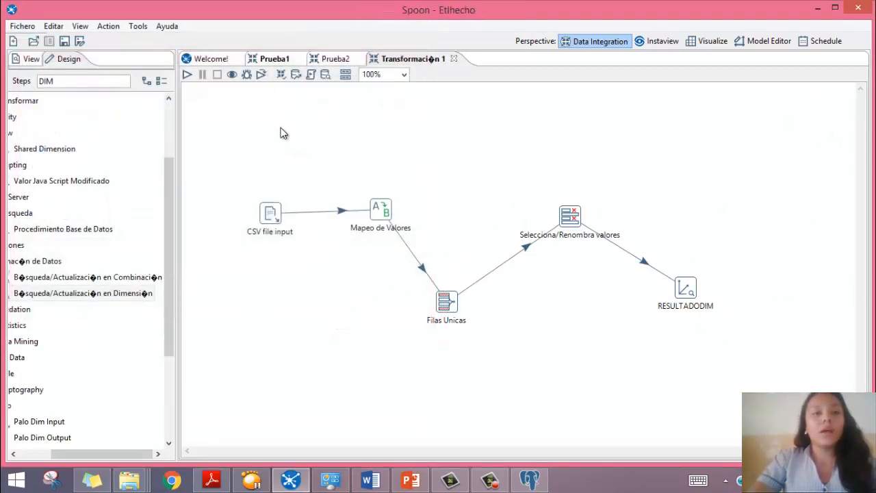
Run the Etlhecho transformation locally with basic logging and check the execution status of all its steps
click(187, 76)
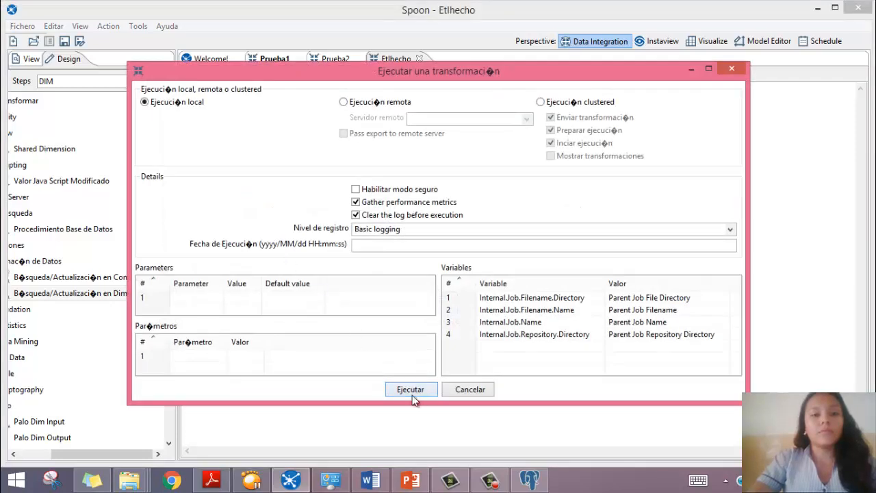
click(417, 396)
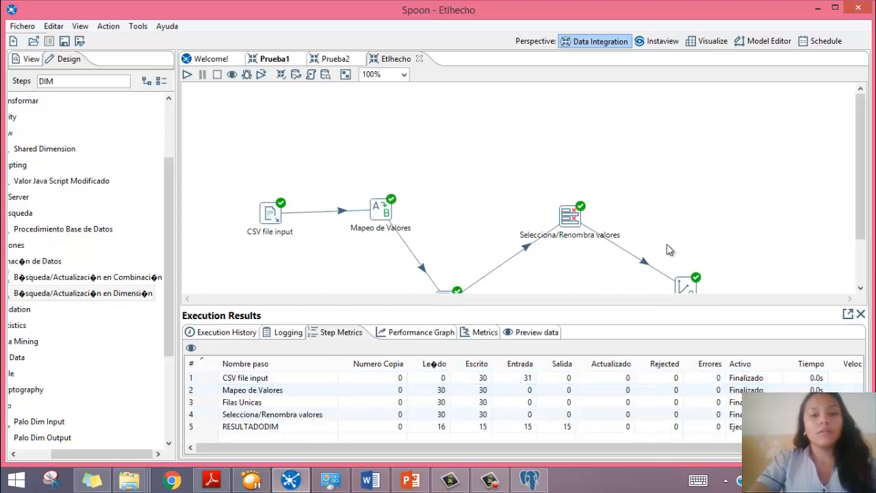
drag(858, 141, 867, 192)
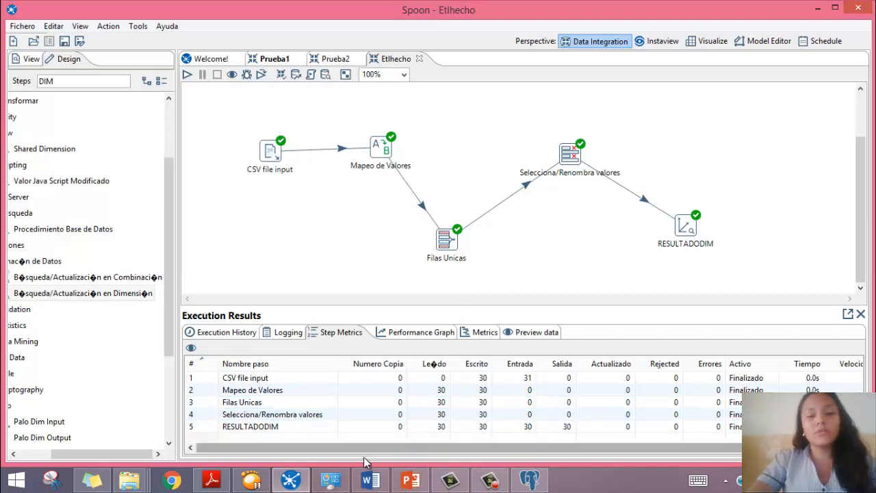
Switch to pgAdmin III, refresh the PostgreSQL 9.2 databases and expand ProETL down to the contents of its public schema
click(529, 479)
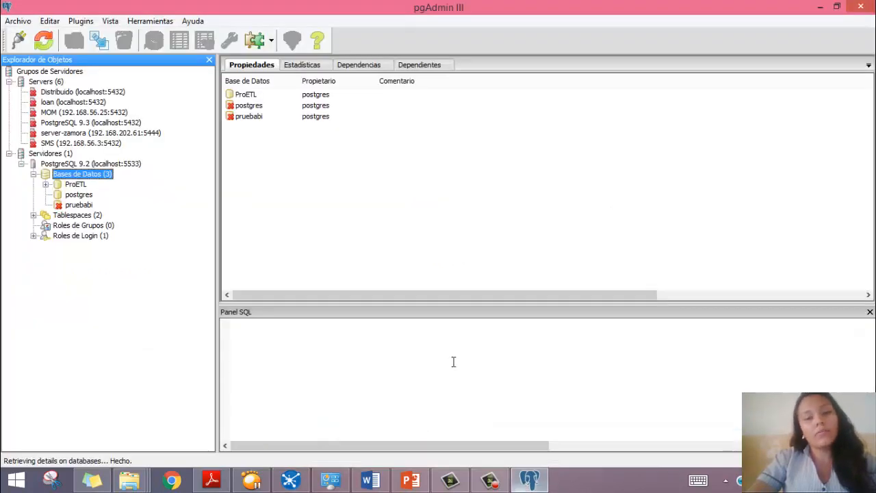
click(33, 173)
click(44, 44)
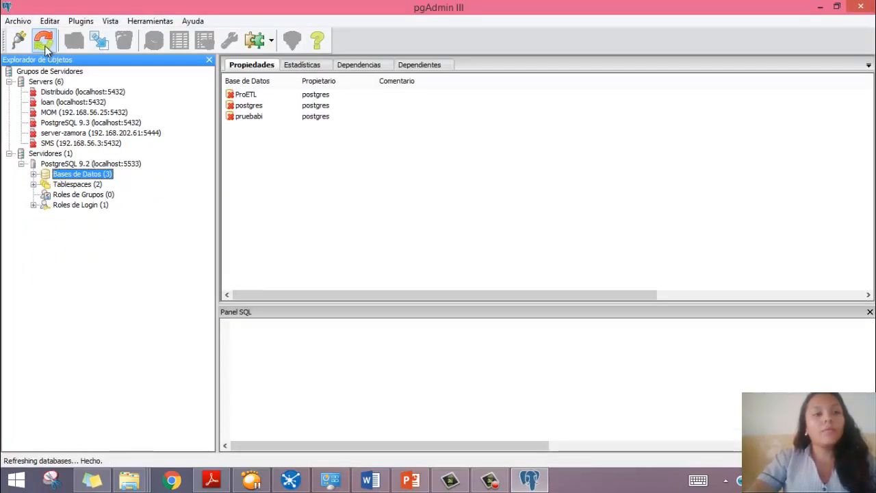
click(44, 43)
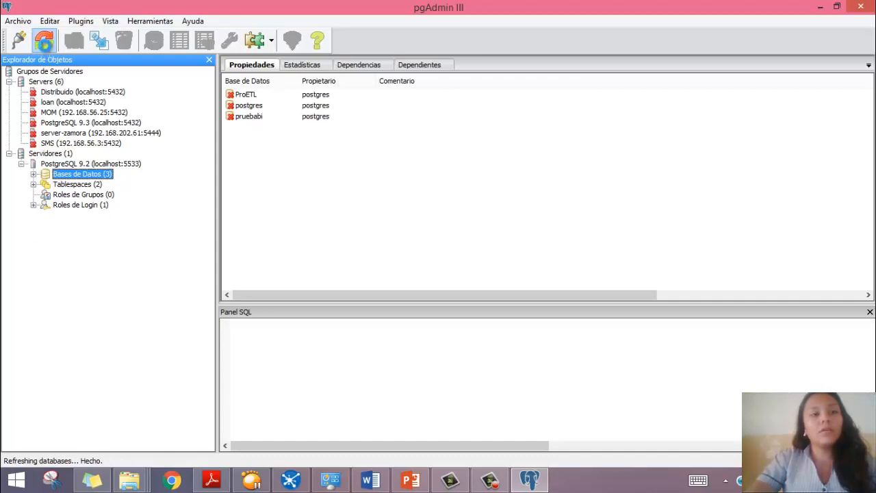
click(33, 175)
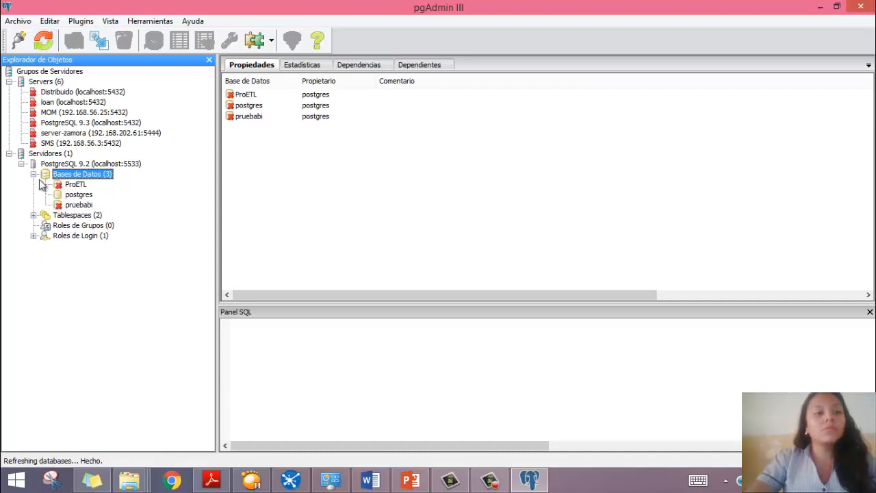
click(76, 185)
click(59, 214)
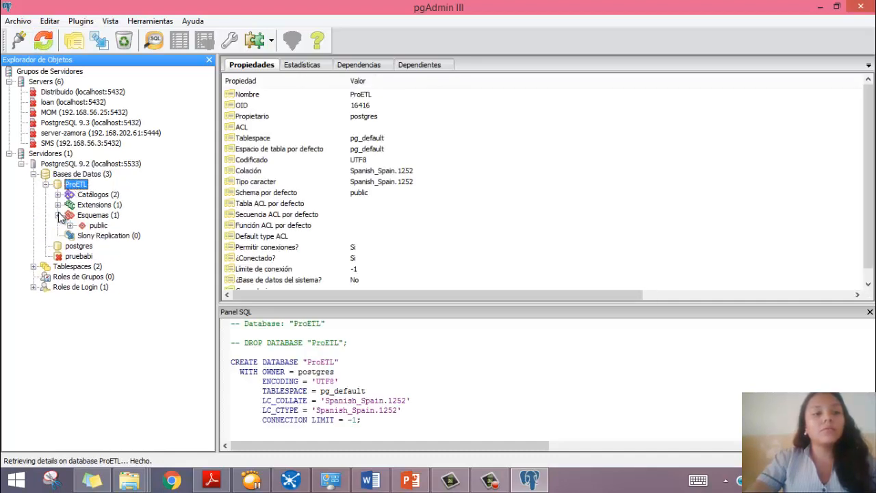
click(70, 226)
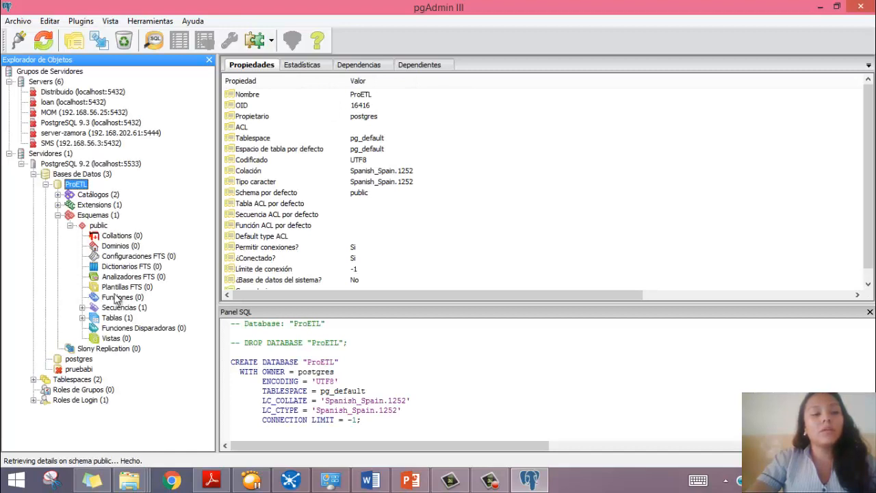
List the tables of the public schema, dismiss the VACUUM suggestion and expand the columns of dimetl
click(121, 320)
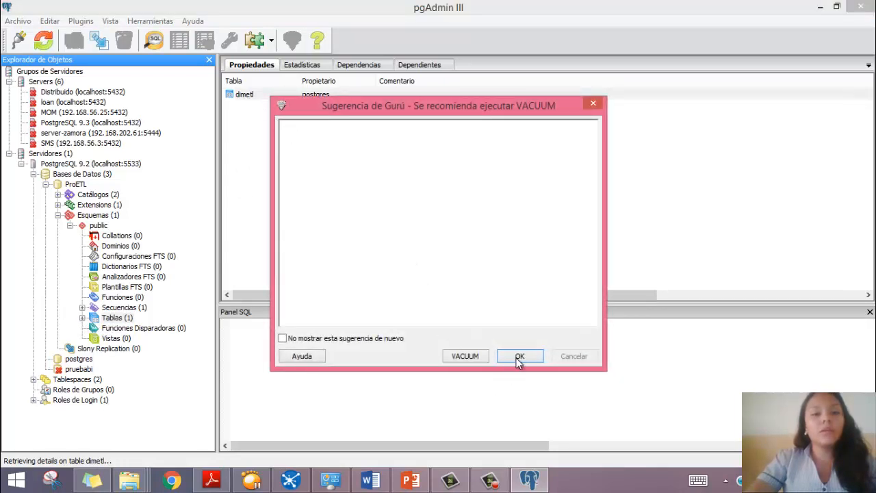
click(519, 357)
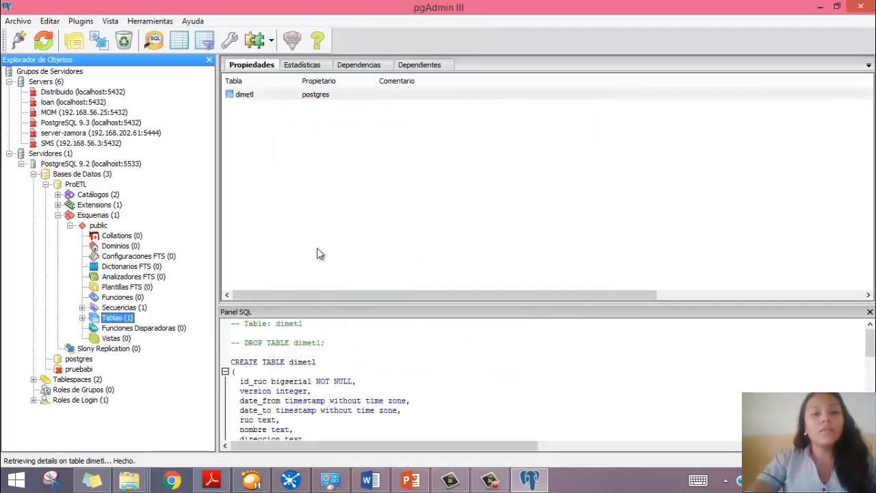
click(82, 317)
click(95, 328)
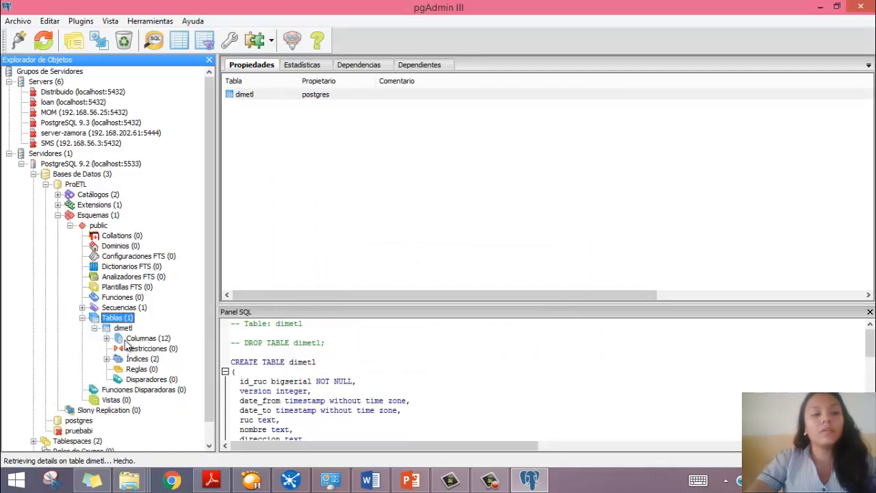
click(107, 338)
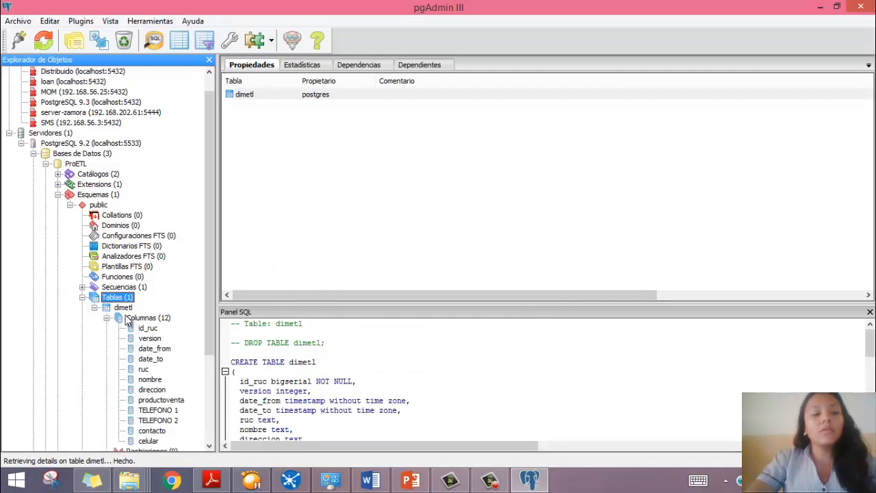
View the top 100 rows of the dimetl table and dismiss the primary key suggestion
click(123, 308)
click(121, 298)
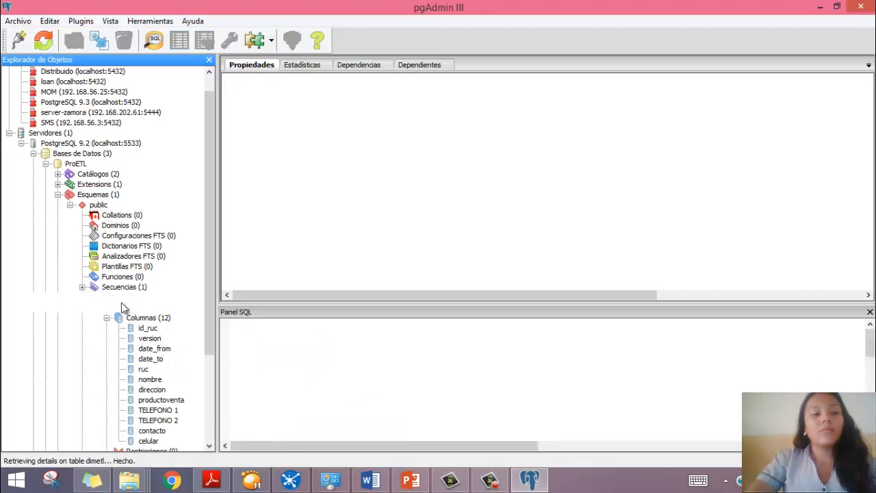
right_click(122, 297)
click(122, 309)
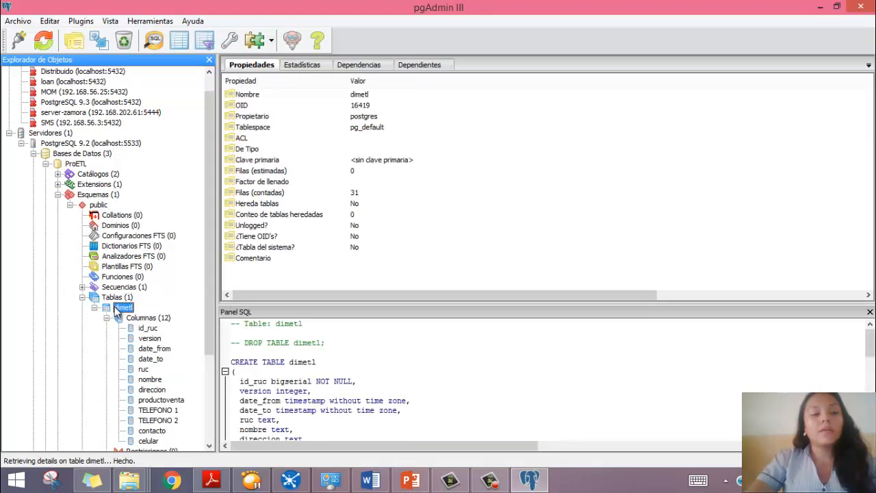
right_click(121, 308)
mouse_move(203, 216)
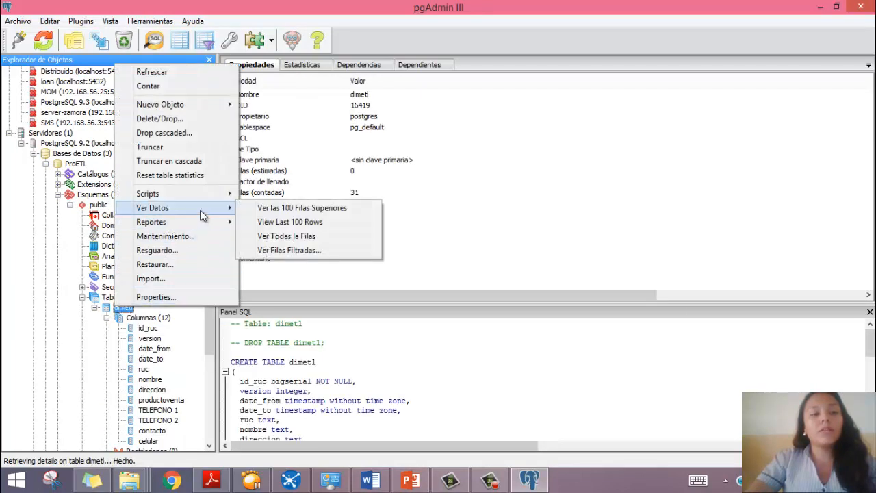
click(271, 212)
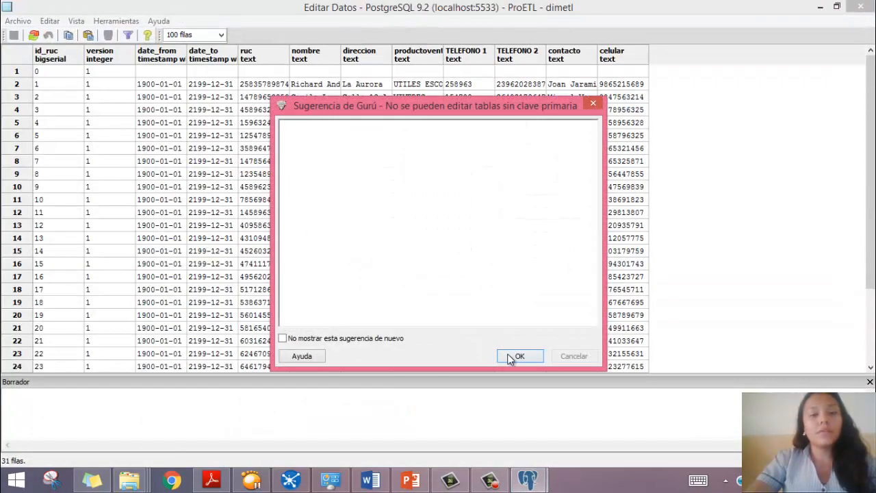
click(512, 357)
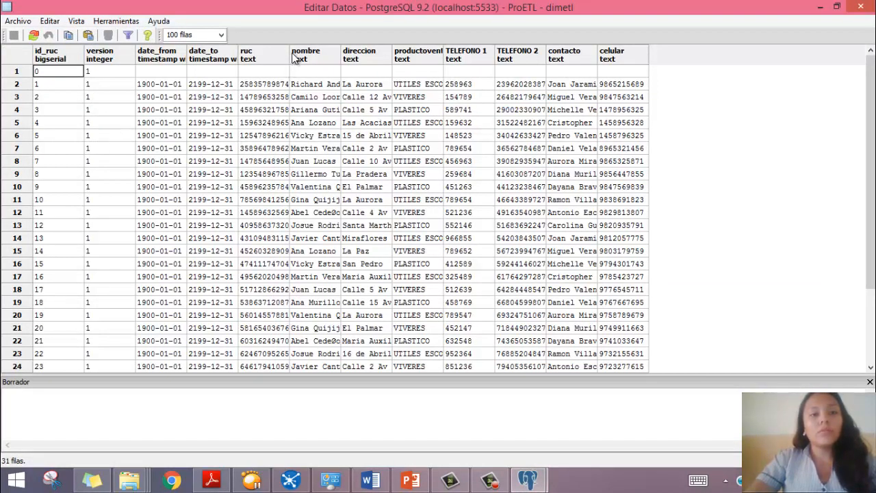
Widen the ruc and productoventa columns of the data grid to read the full loaded values
drag(288, 54, 320, 54)
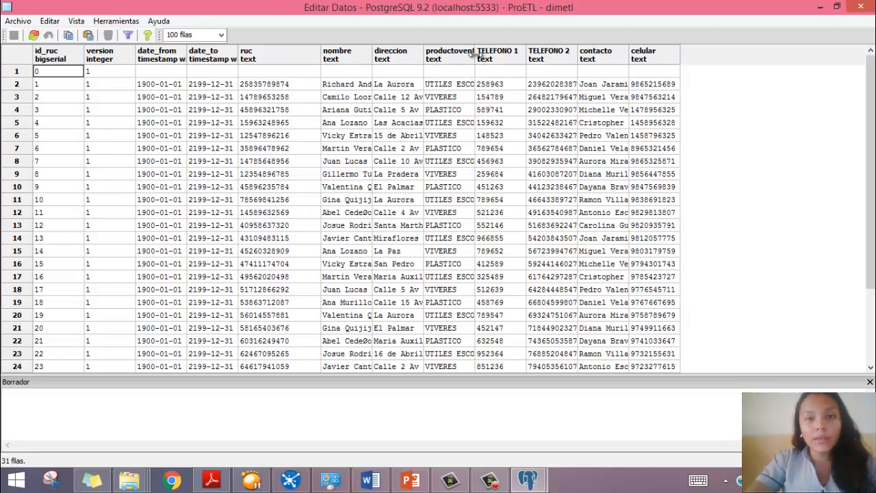
drag(473, 55, 536, 55)
click(476, 85)
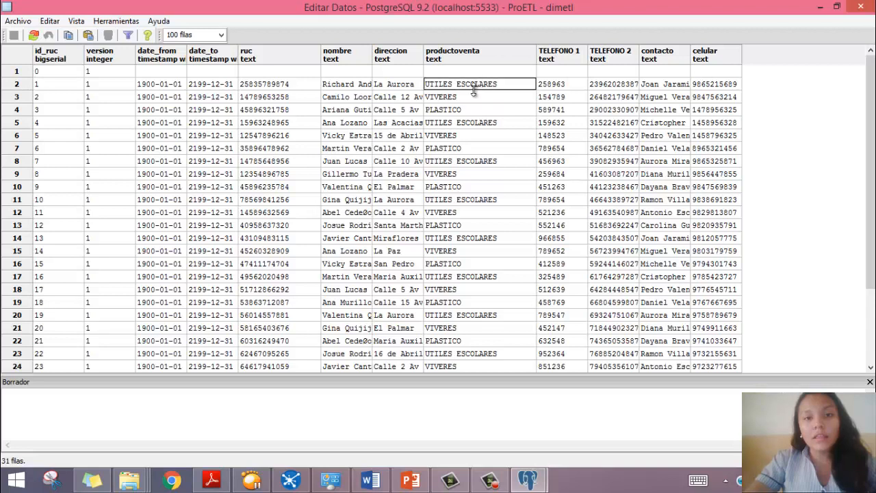
click(488, 88)
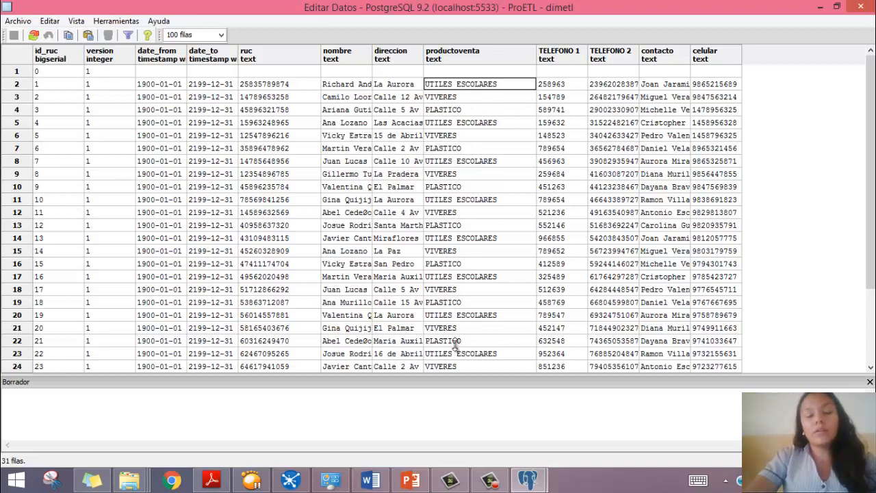
Open Proveedores.csv from the ERP folder in Excel and widen the ProductoVenta column
mouse_move(137, 483)
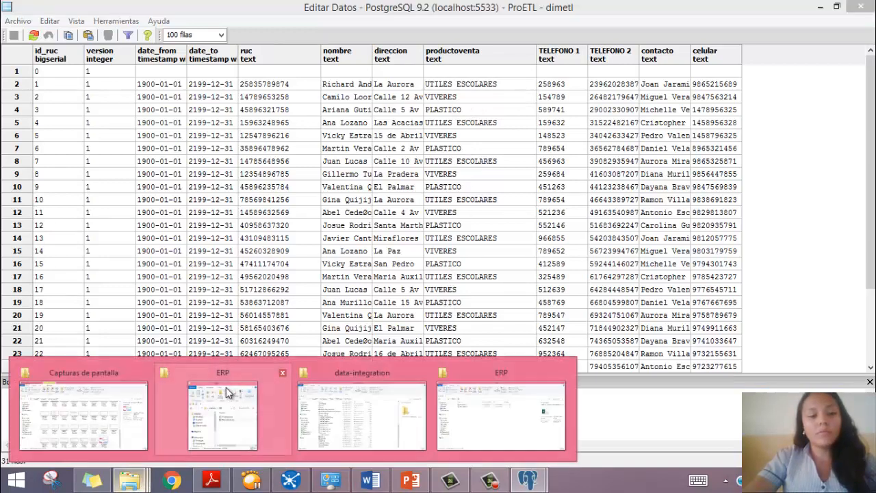
click(217, 411)
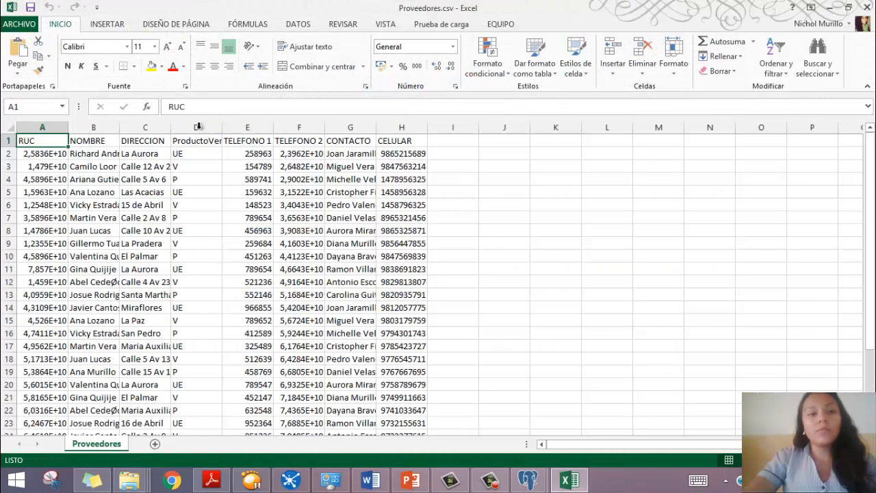
drag(223, 128, 299, 128)
Examine the original ProductoVenta codes row by row and the supplier names in the source file
click(195, 155)
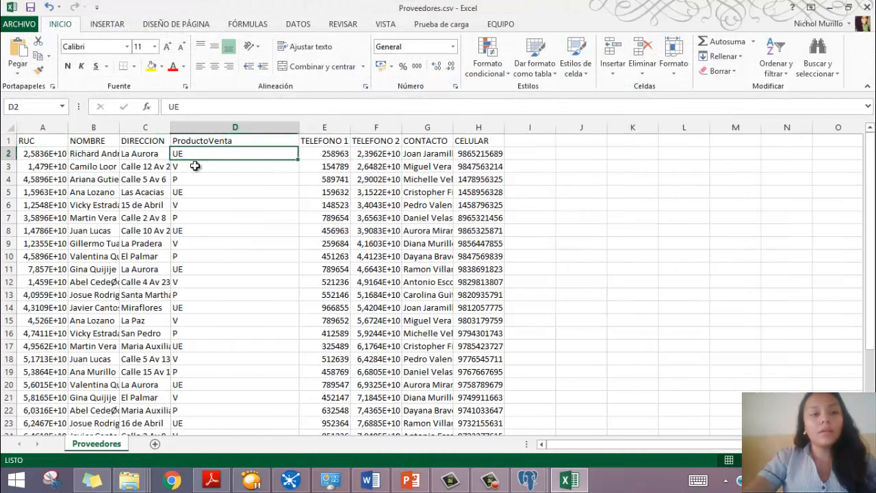
key(Down)
key(Down)
key(Down)
key(Down)
key(Down)
key(Down)
key(Down)
key(Down)
key(Down)
key(Down)
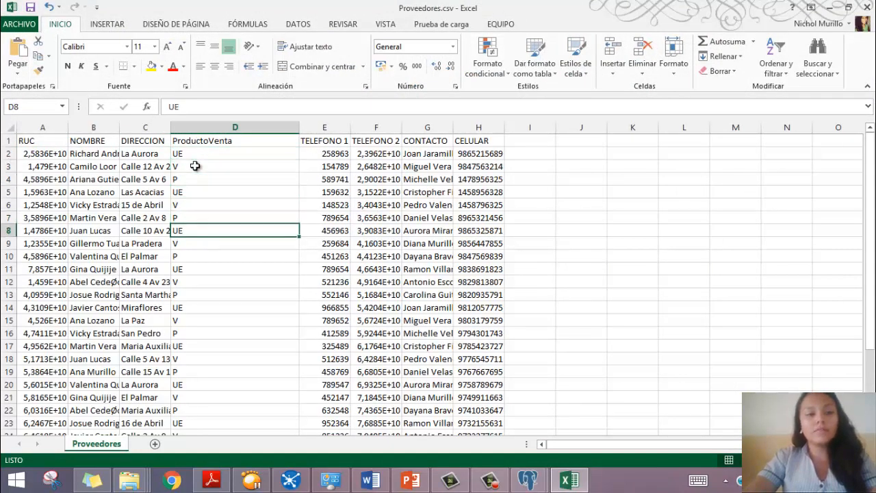
click(102, 178)
click(106, 218)
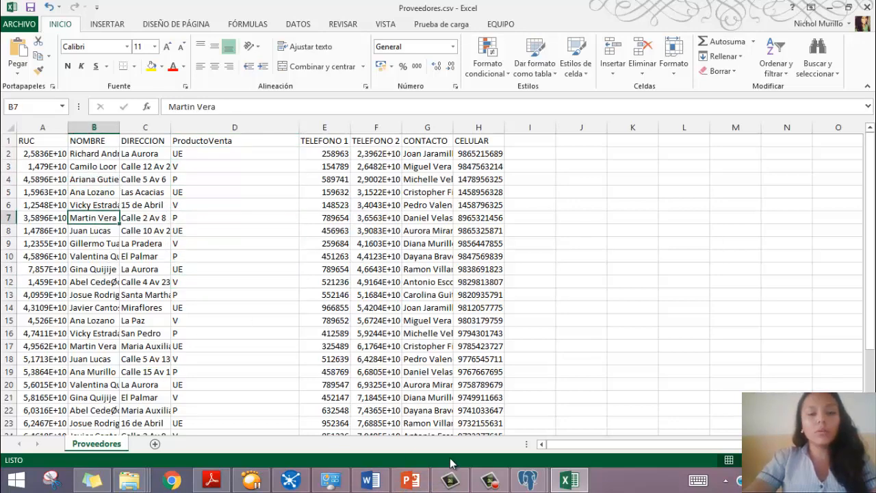
Switch back to the dimetl data in pgAdmin and compare its mapped productoventa values with the source codes
click(528, 481)
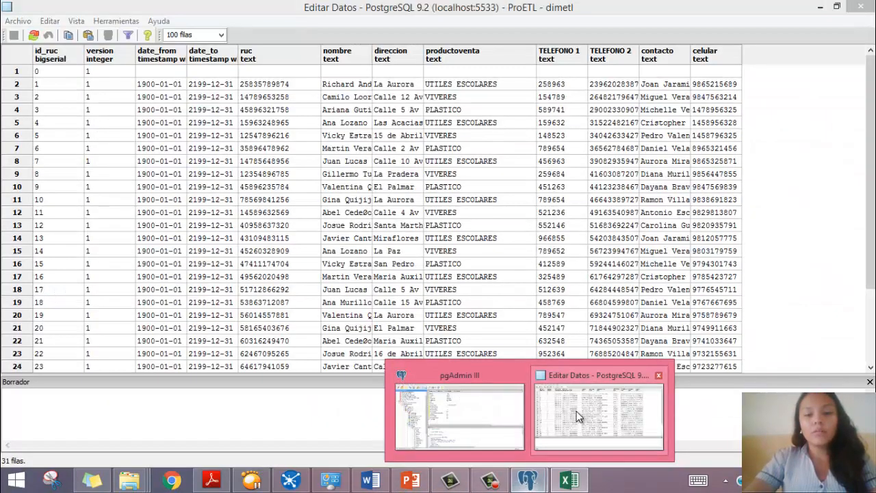
click(576, 410)
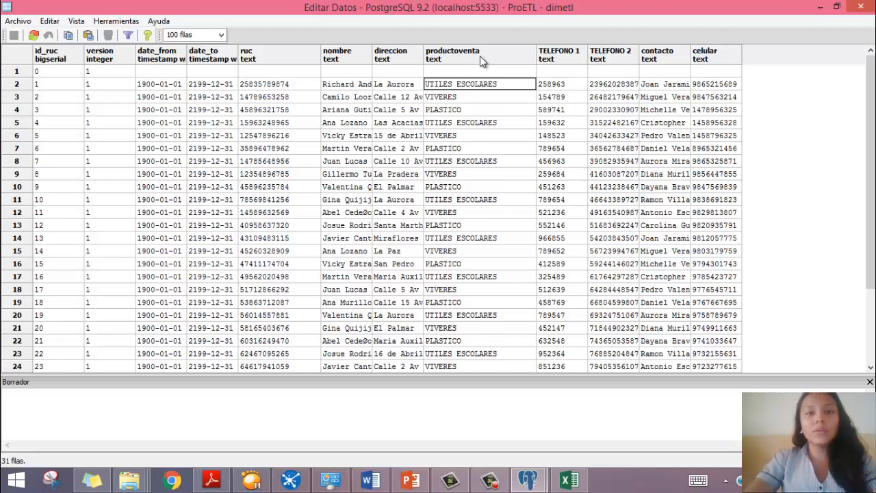
click(460, 98)
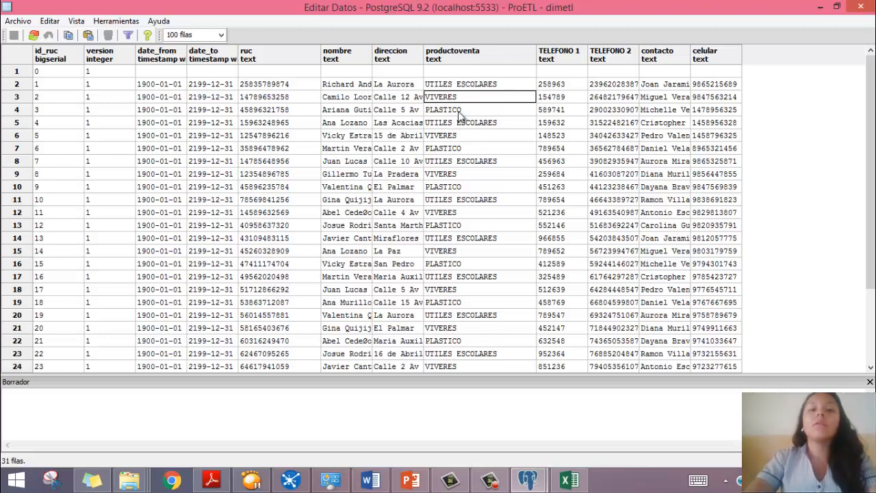
click(465, 112)
click(467, 98)
click(470, 86)
click(469, 95)
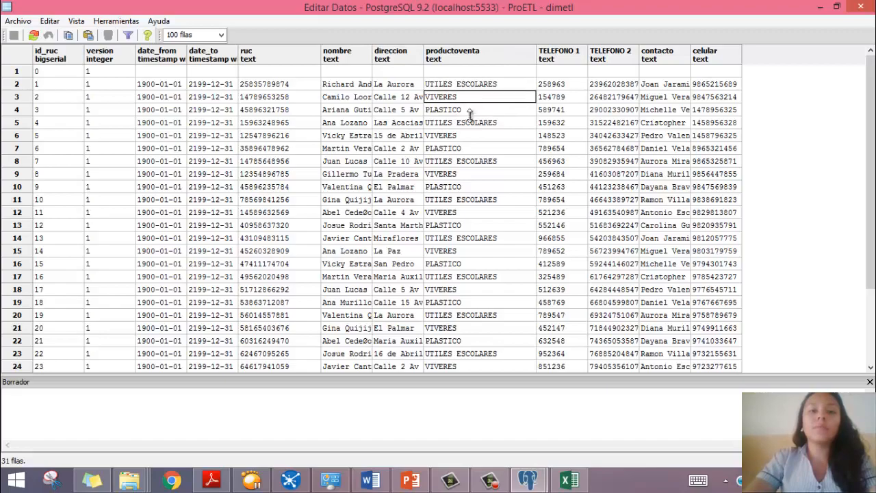